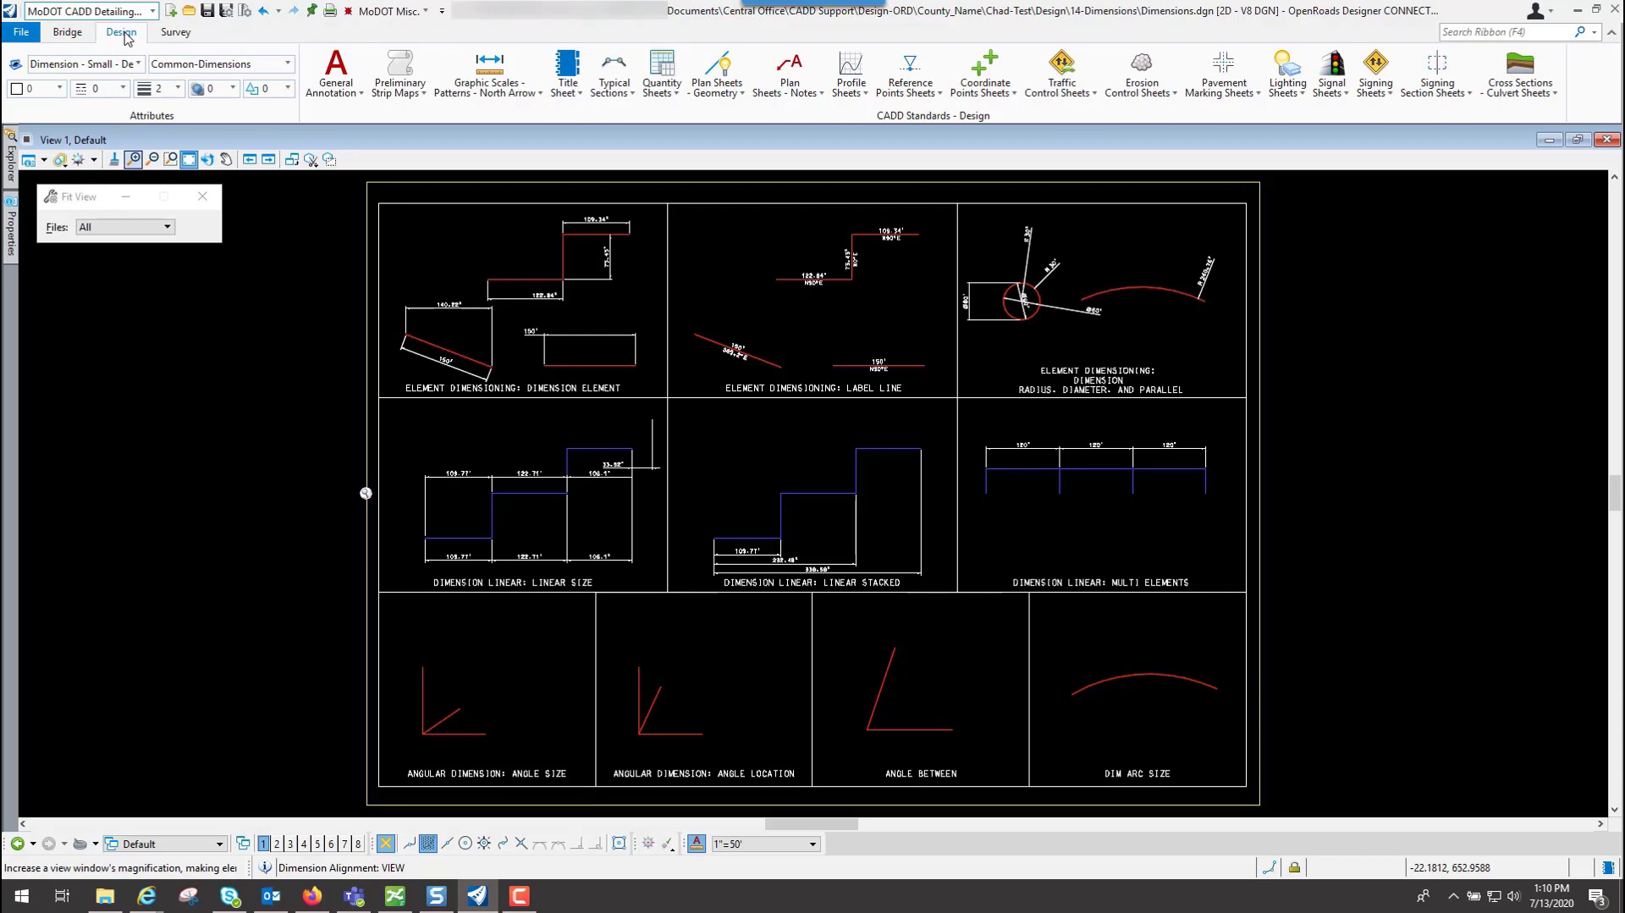
Activate the Dimension - Small - Decimal annotation standard and switch to the Drawing workflow
click(351, 88)
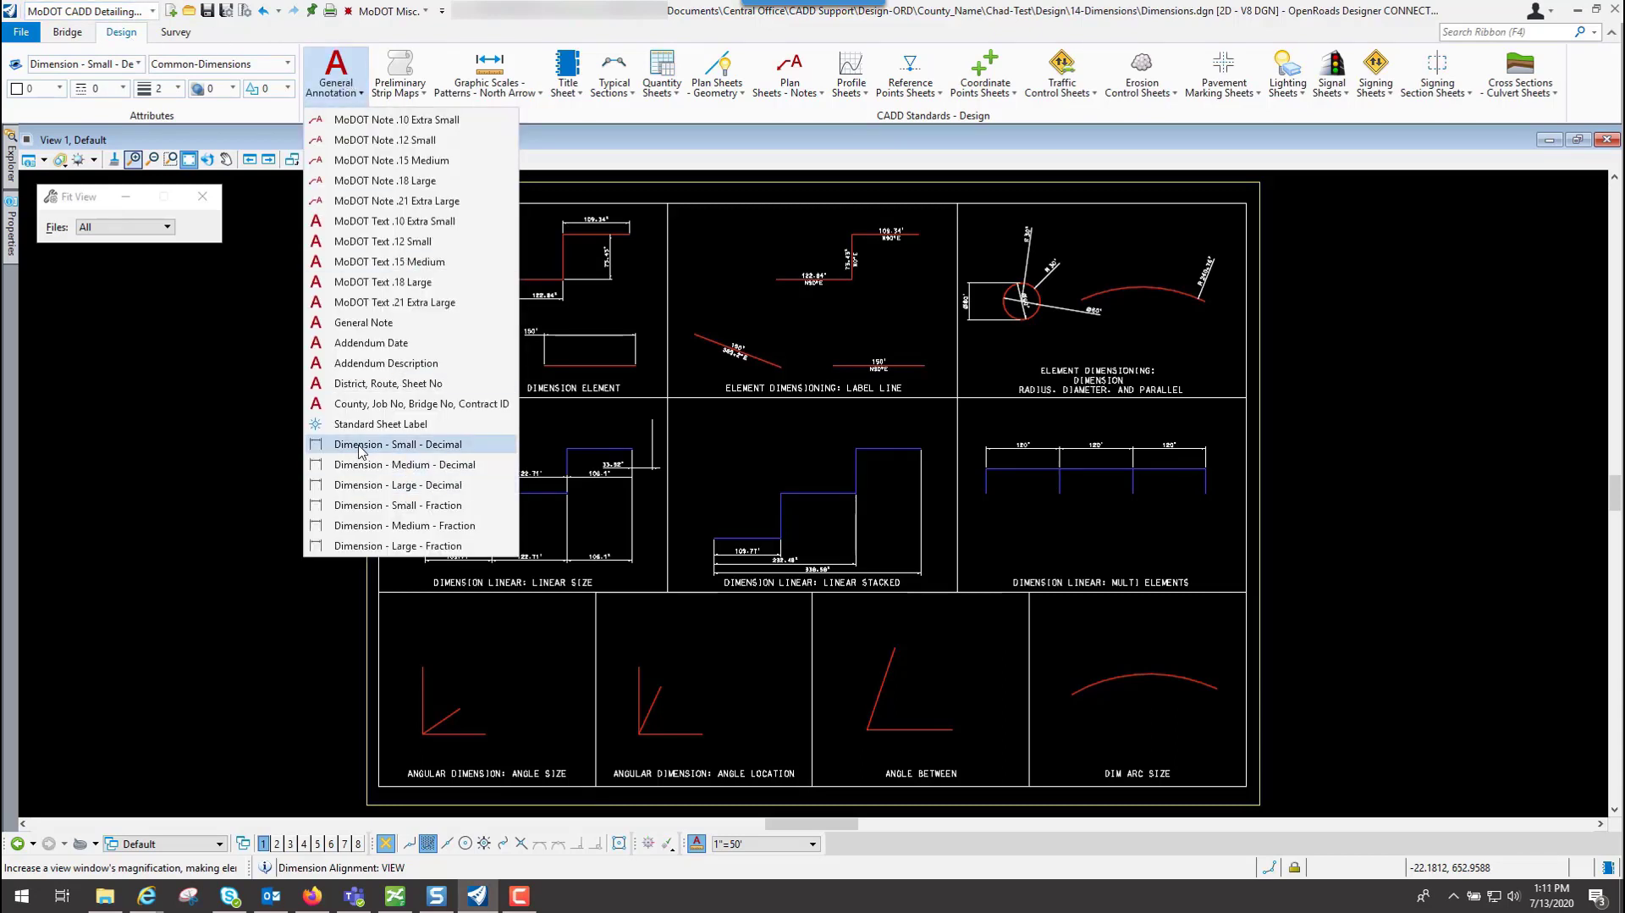
click(437, 450)
click(84, 11)
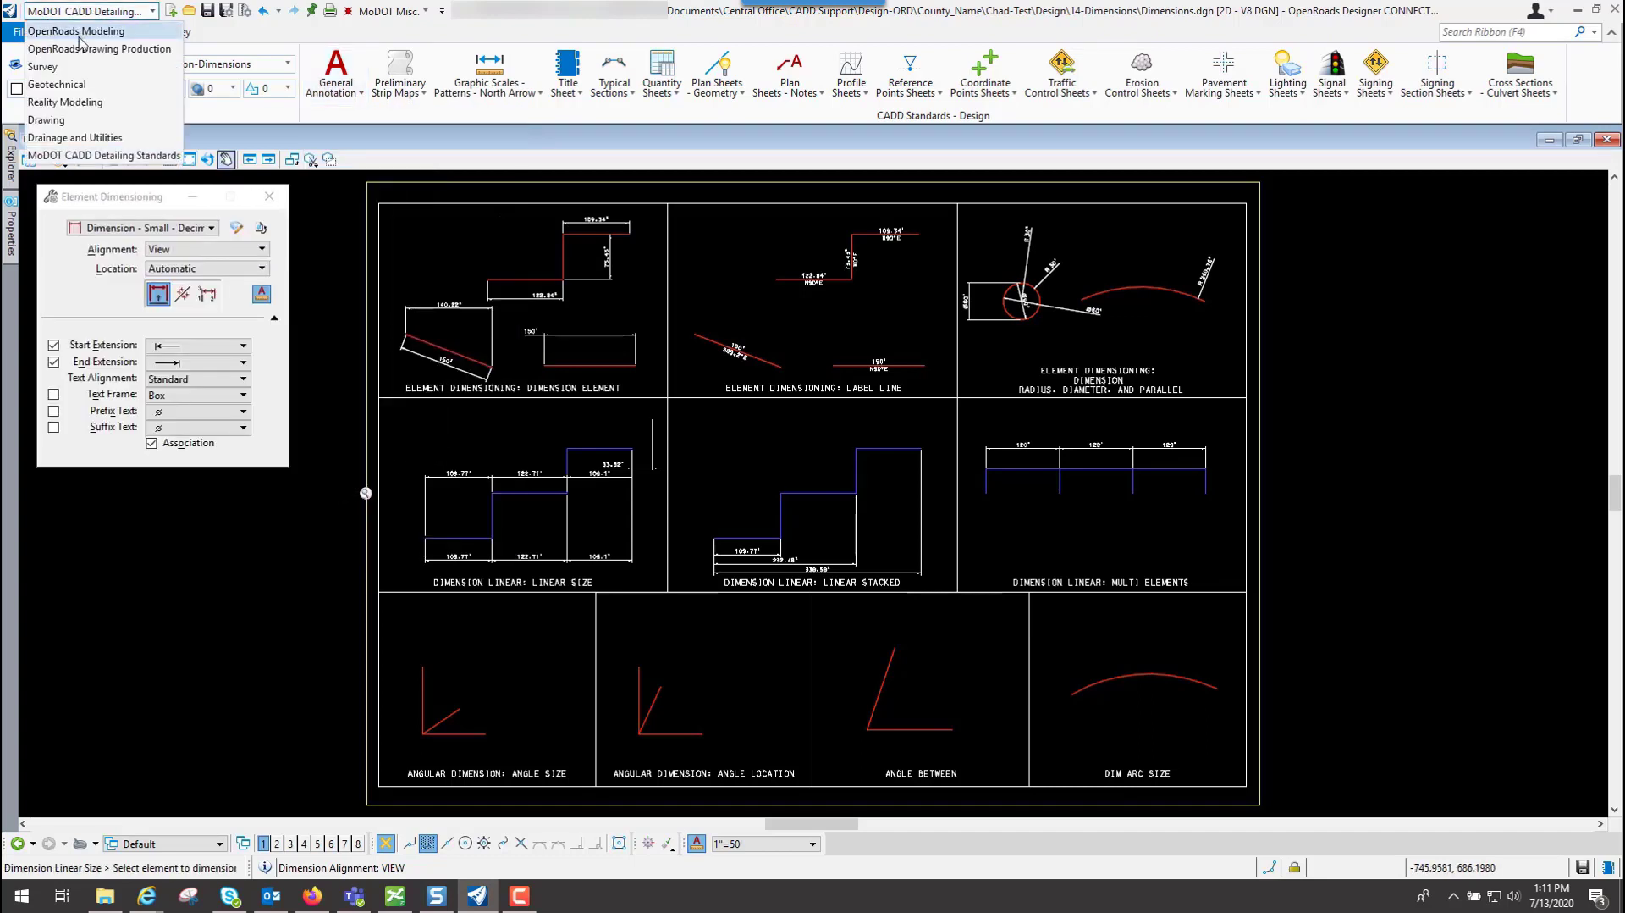
click(57, 122)
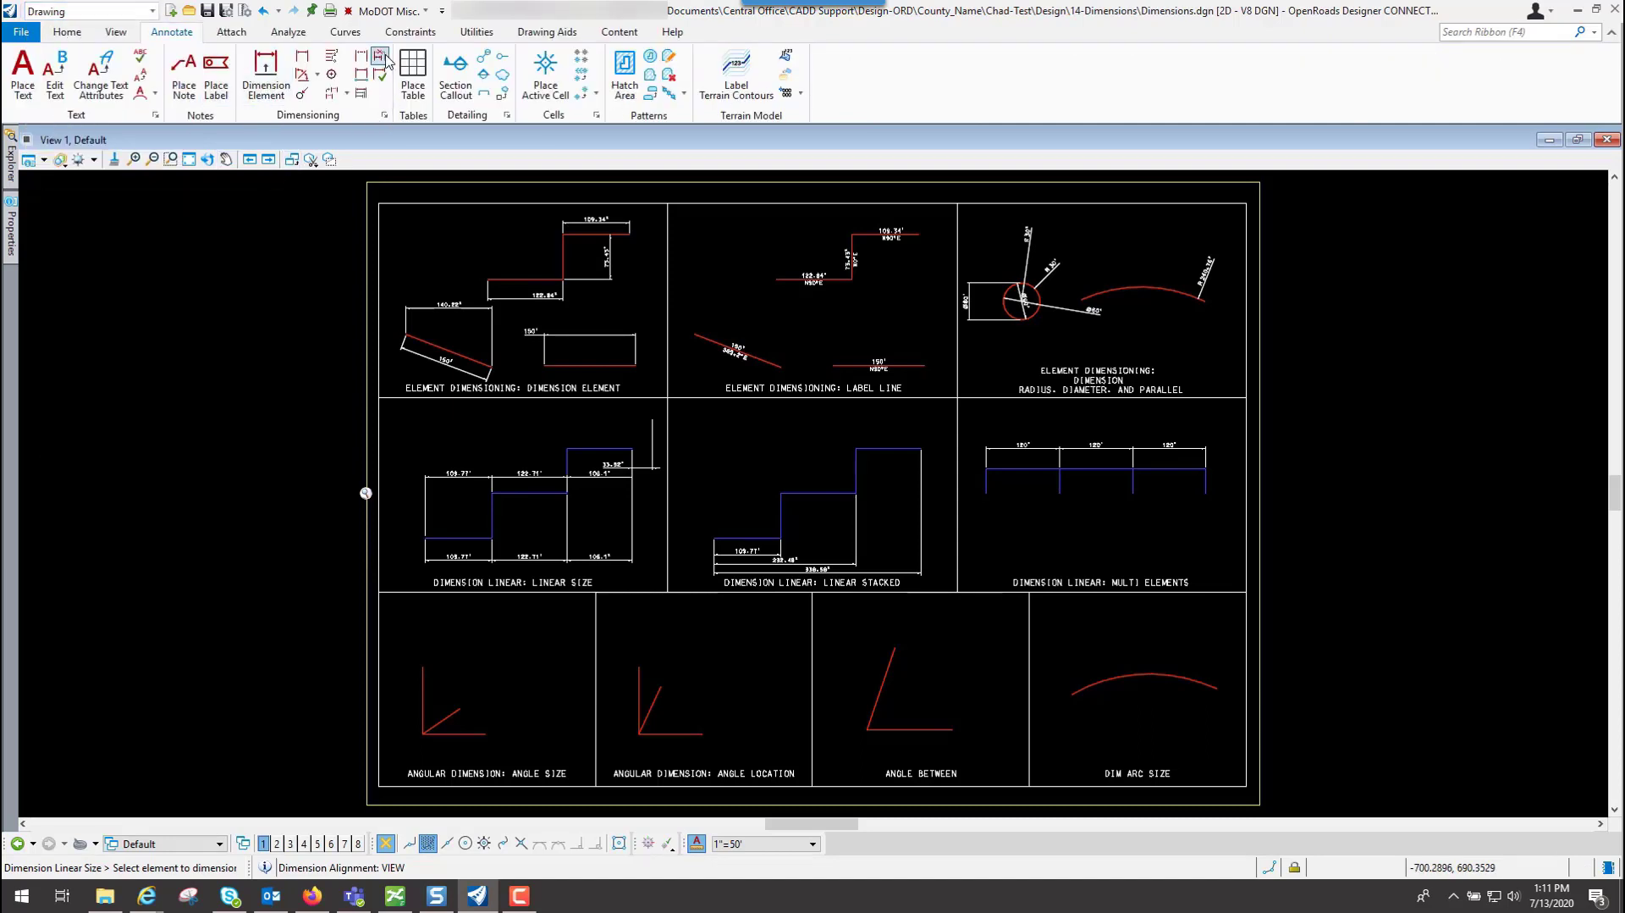
Start the Dimension Angular tool and review its alignment, location and additional options
click(318, 77)
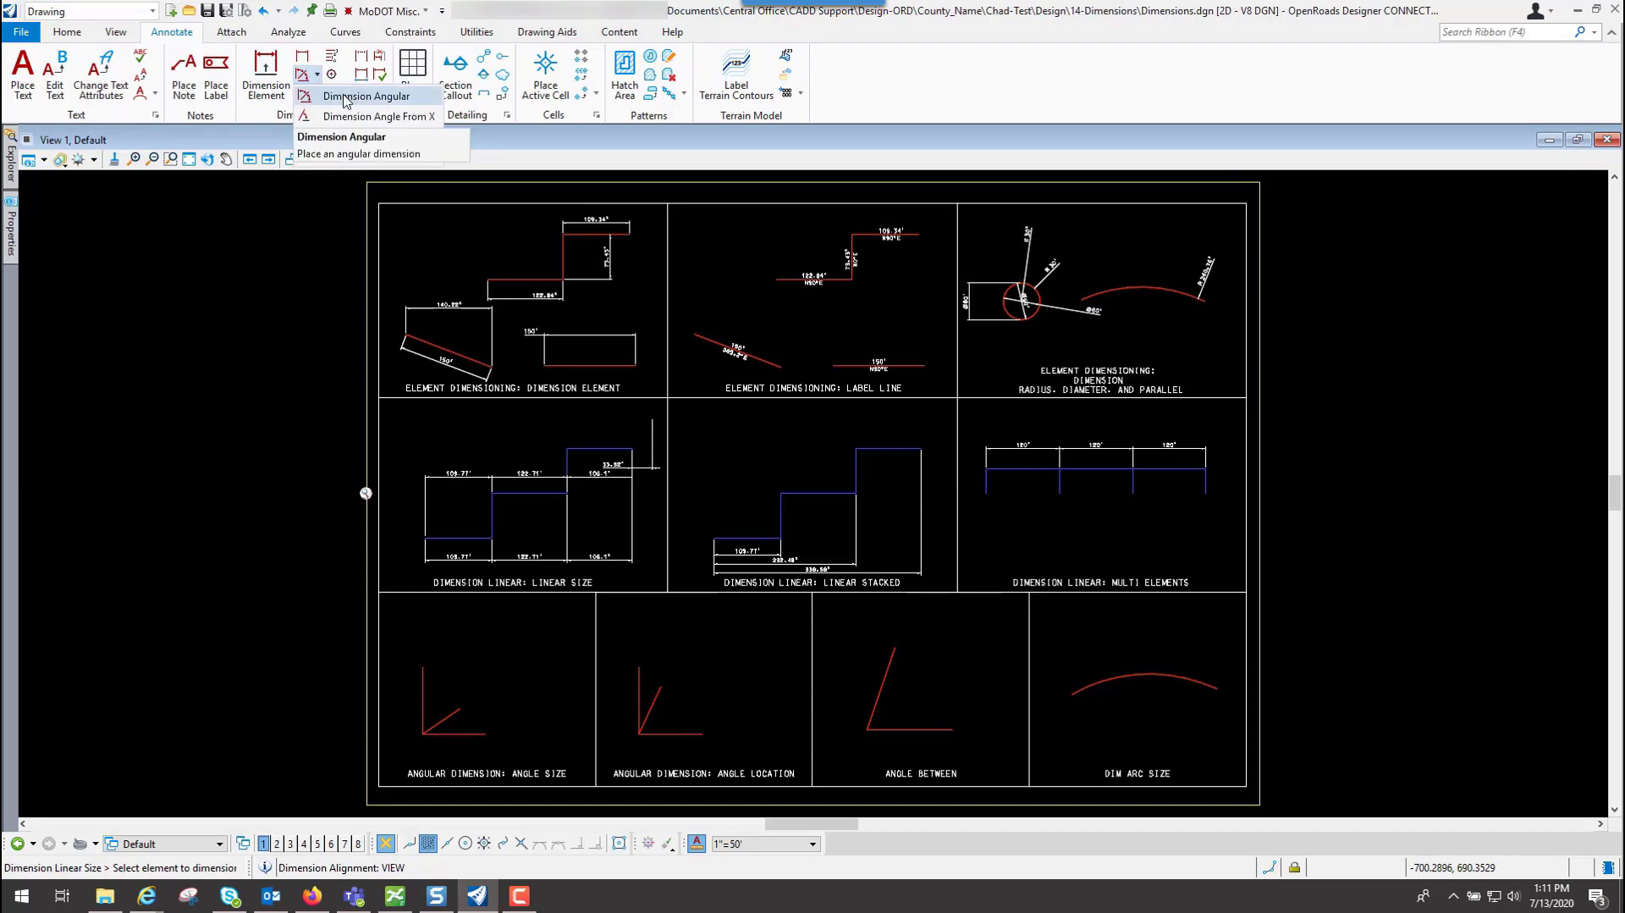
click(347, 98)
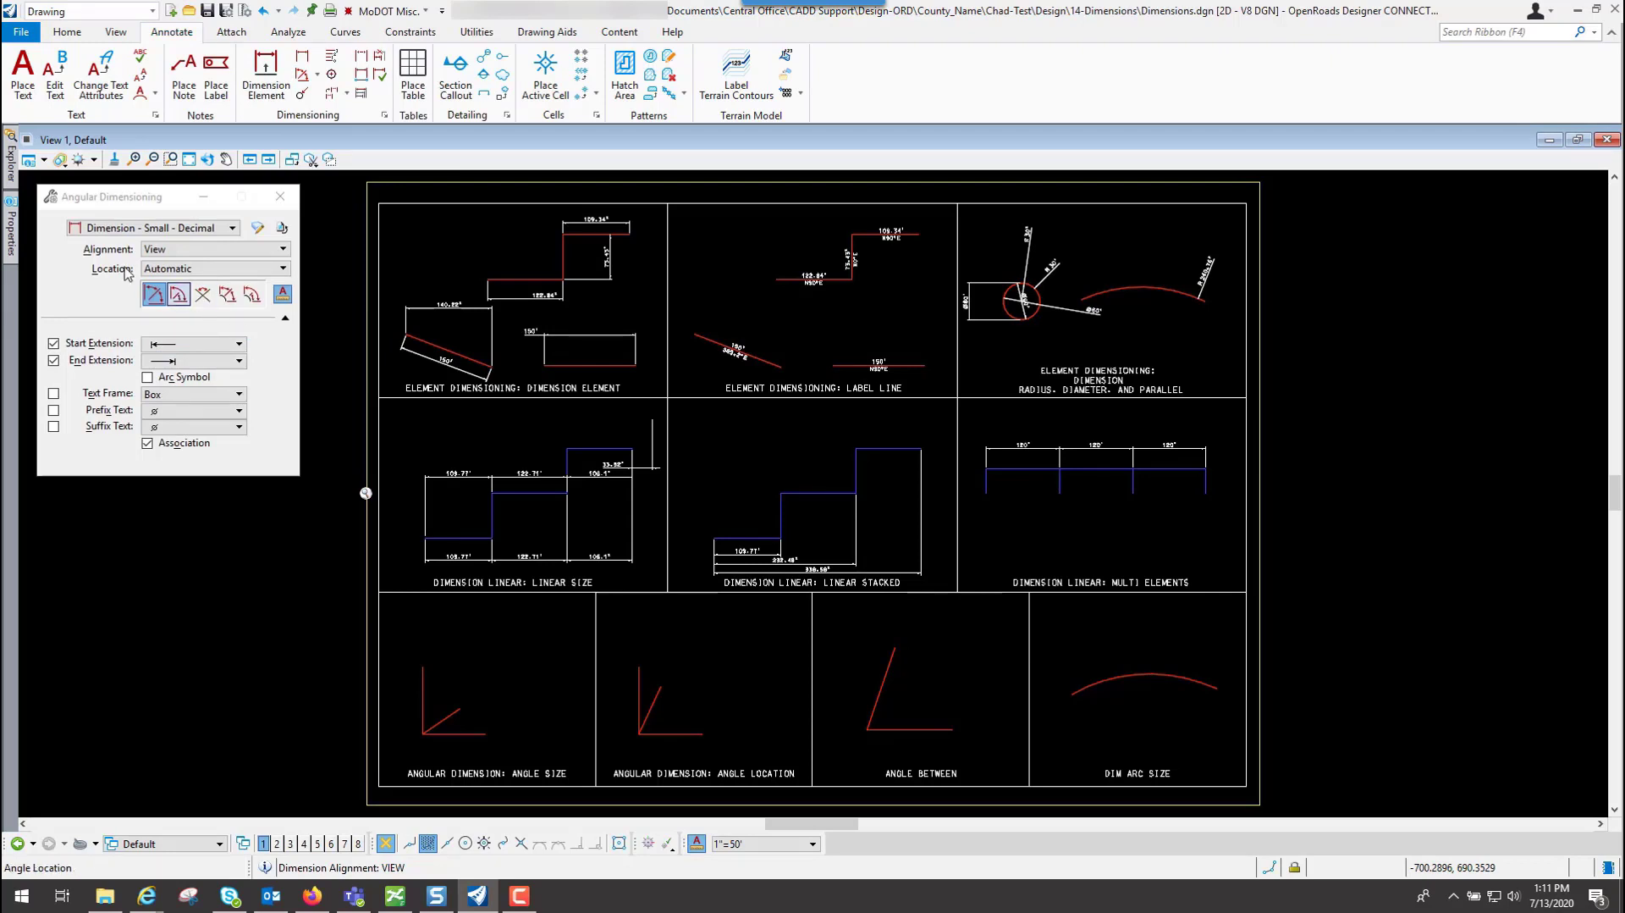
click(207, 251)
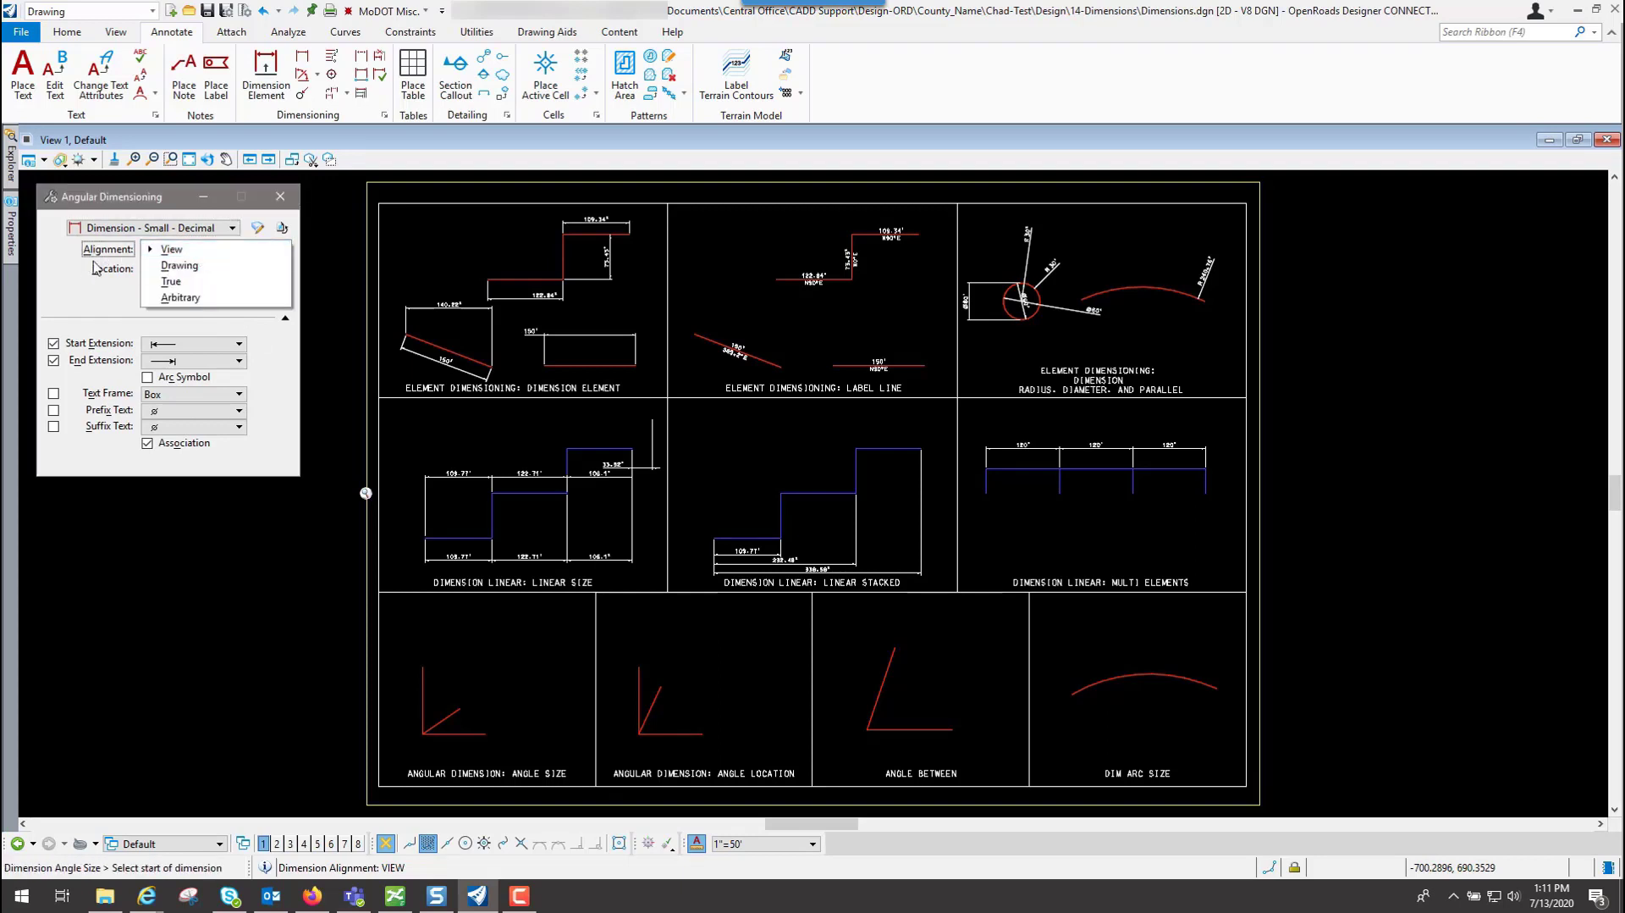
click(192, 269)
click(192, 270)
click(192, 271)
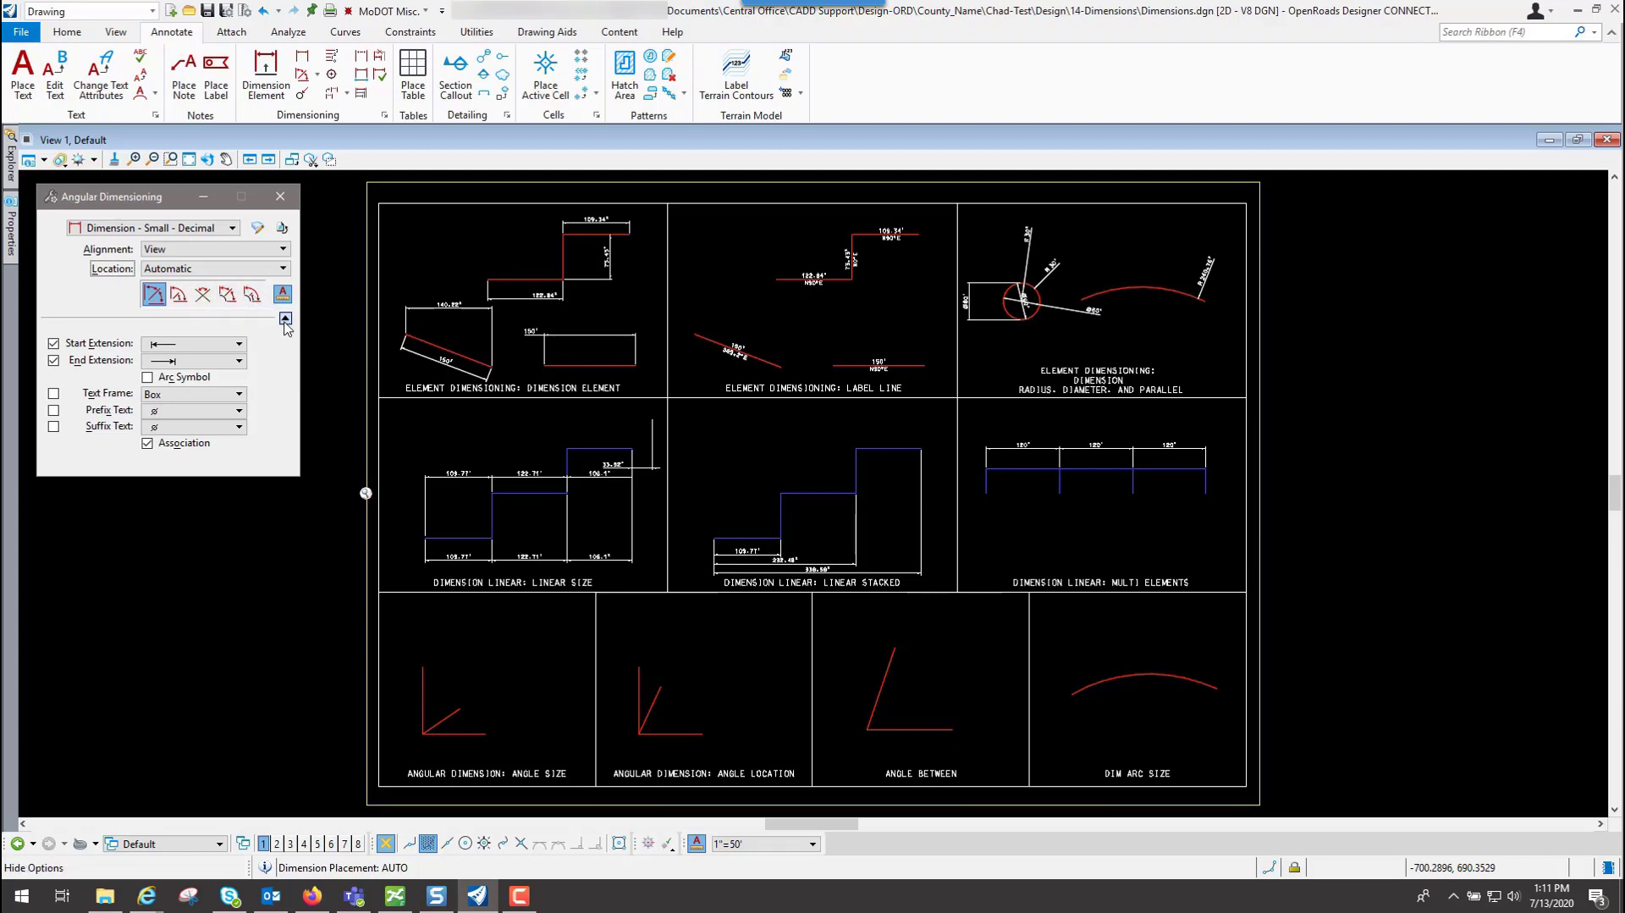
click(286, 321)
click(286, 319)
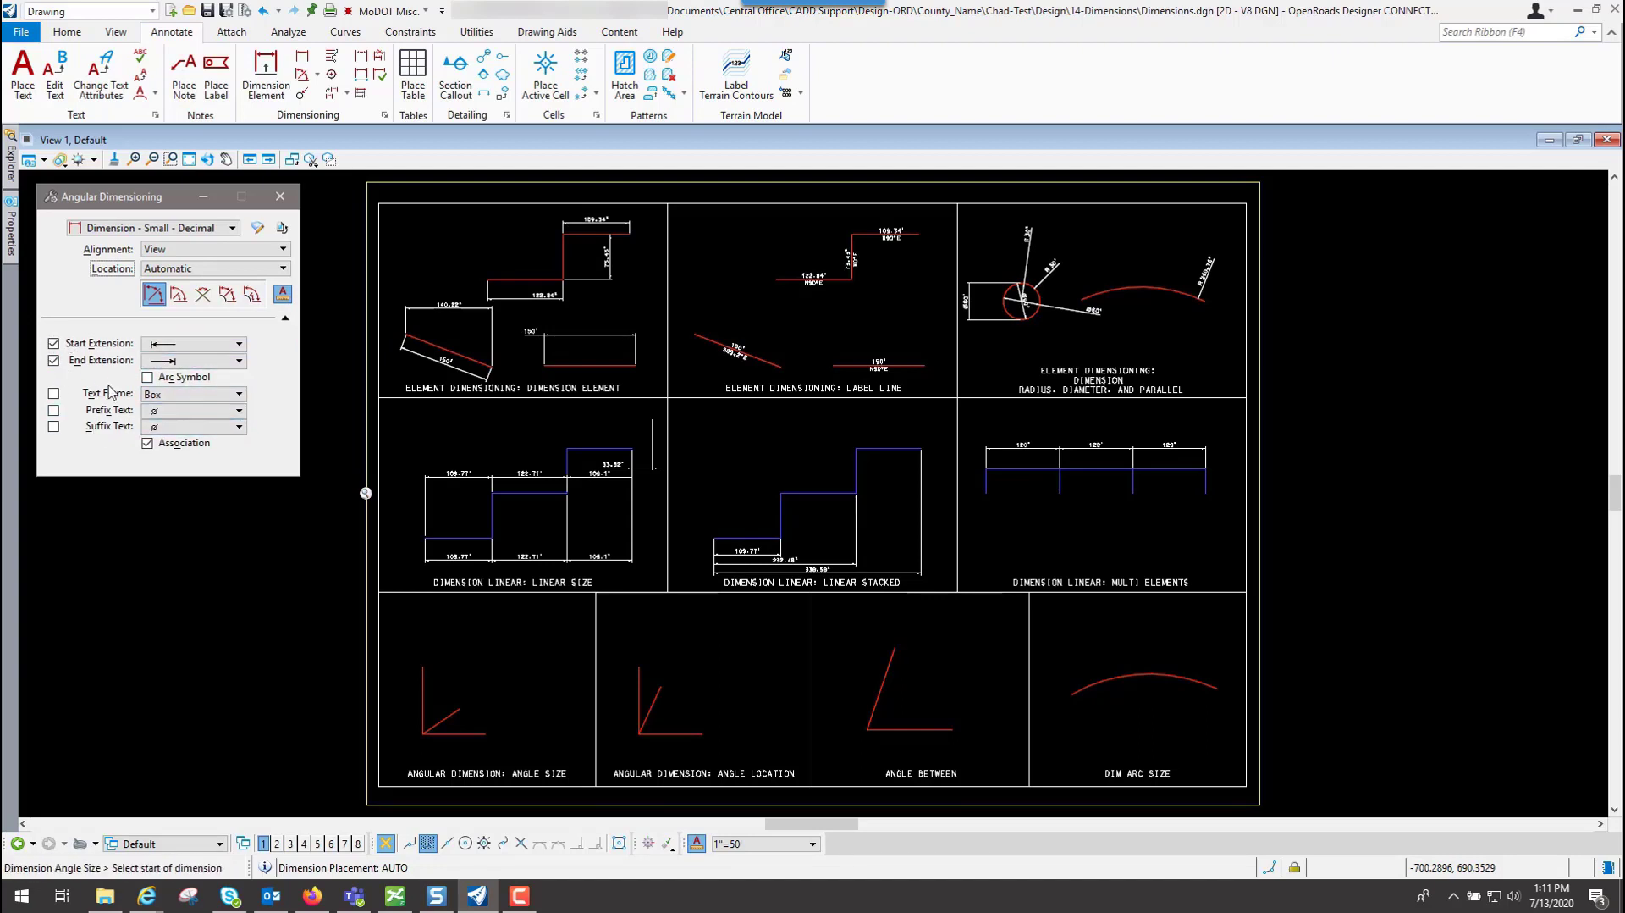
Place chained Angle Size dimensions in the Angle Size example, from the horizontal line to the diagonal and on to the vertical line
click(155, 297)
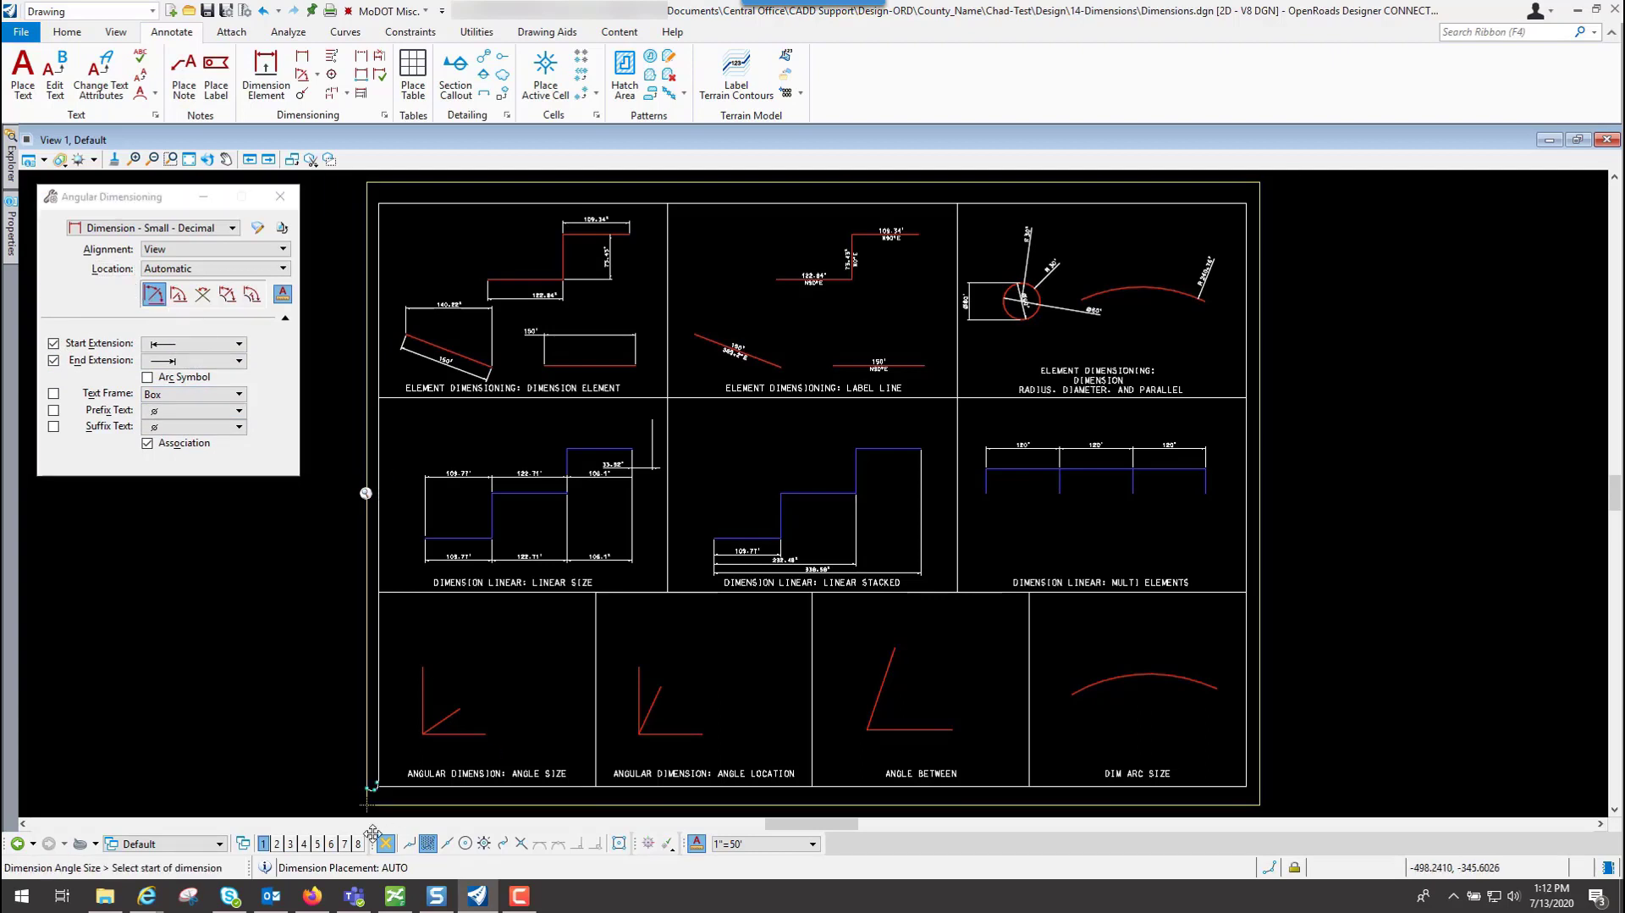
scroll(366, 801, up, 2)
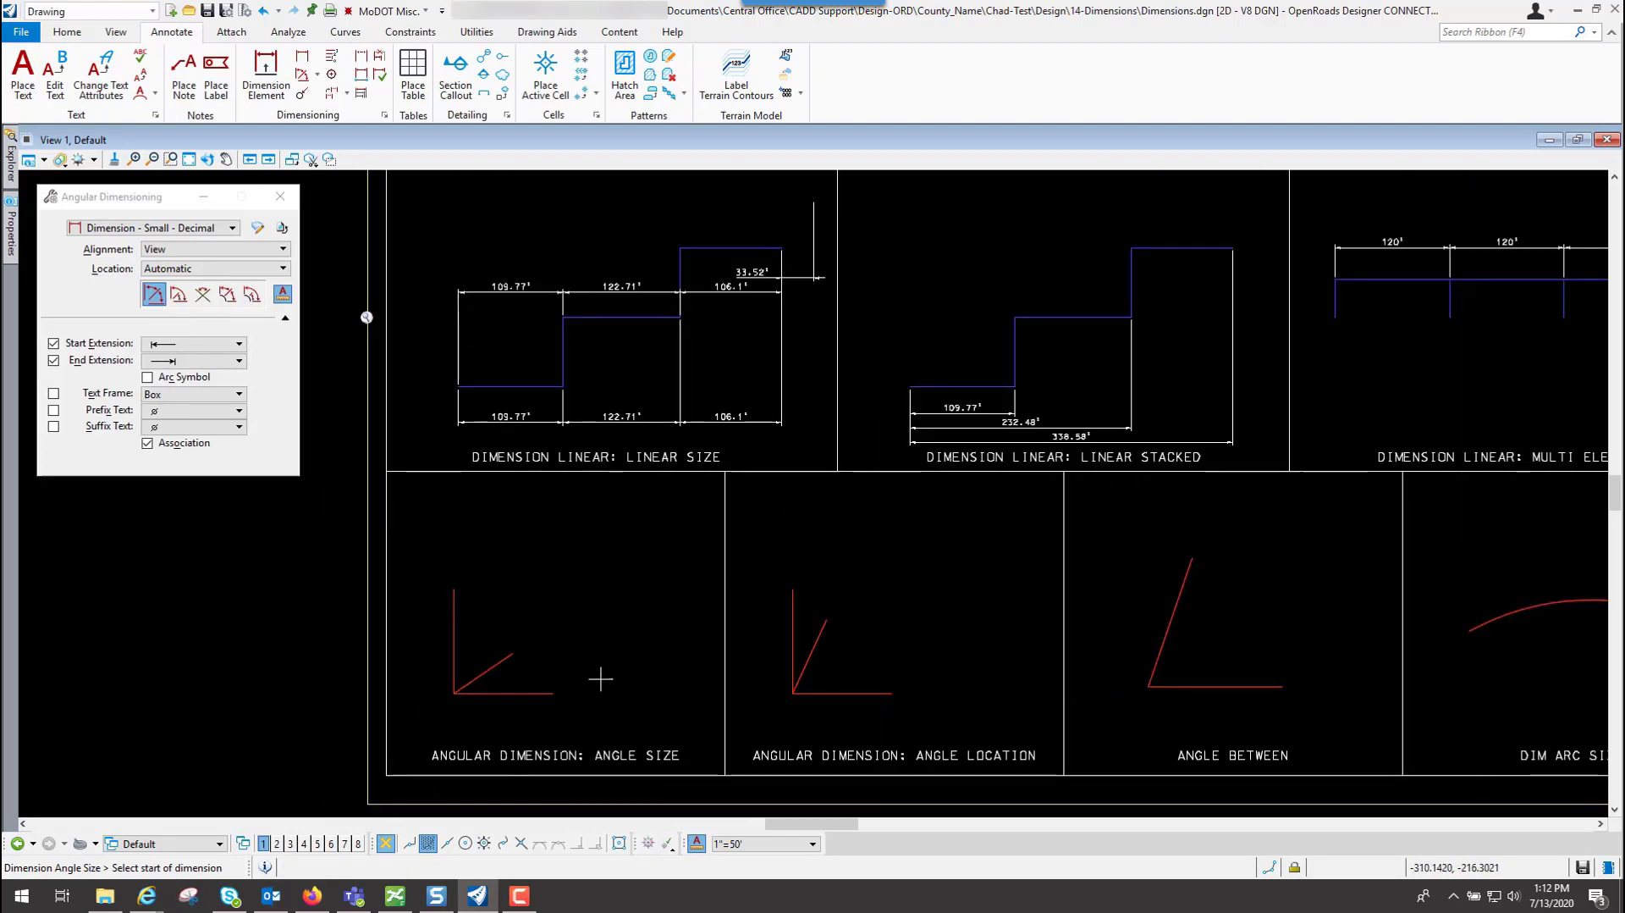
click(553, 693)
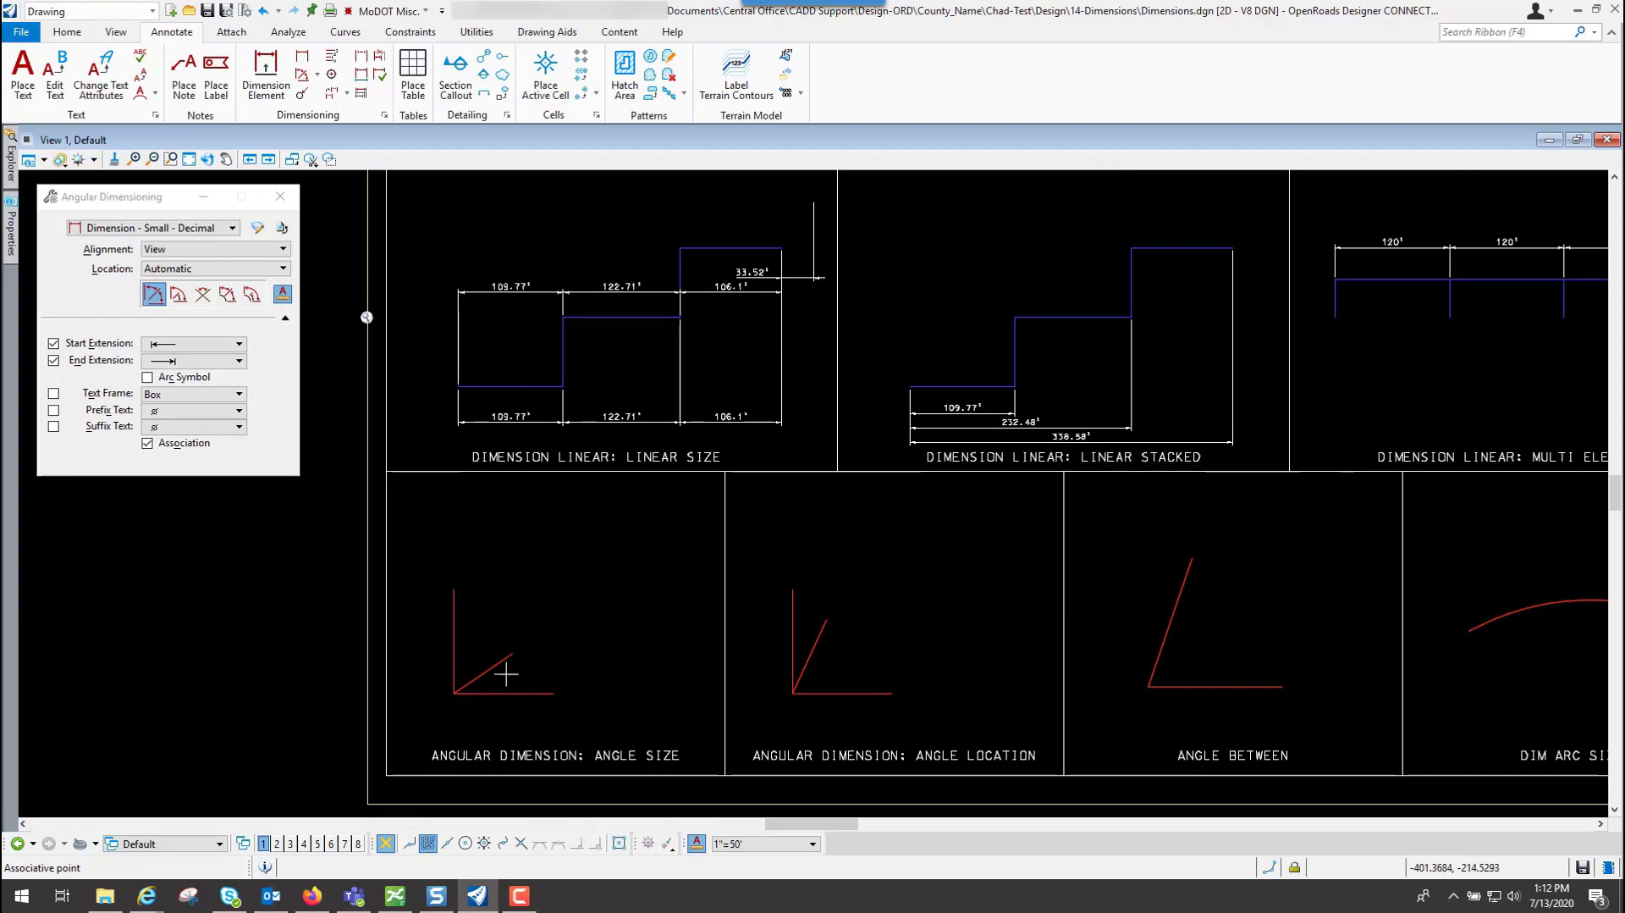
click(454, 693)
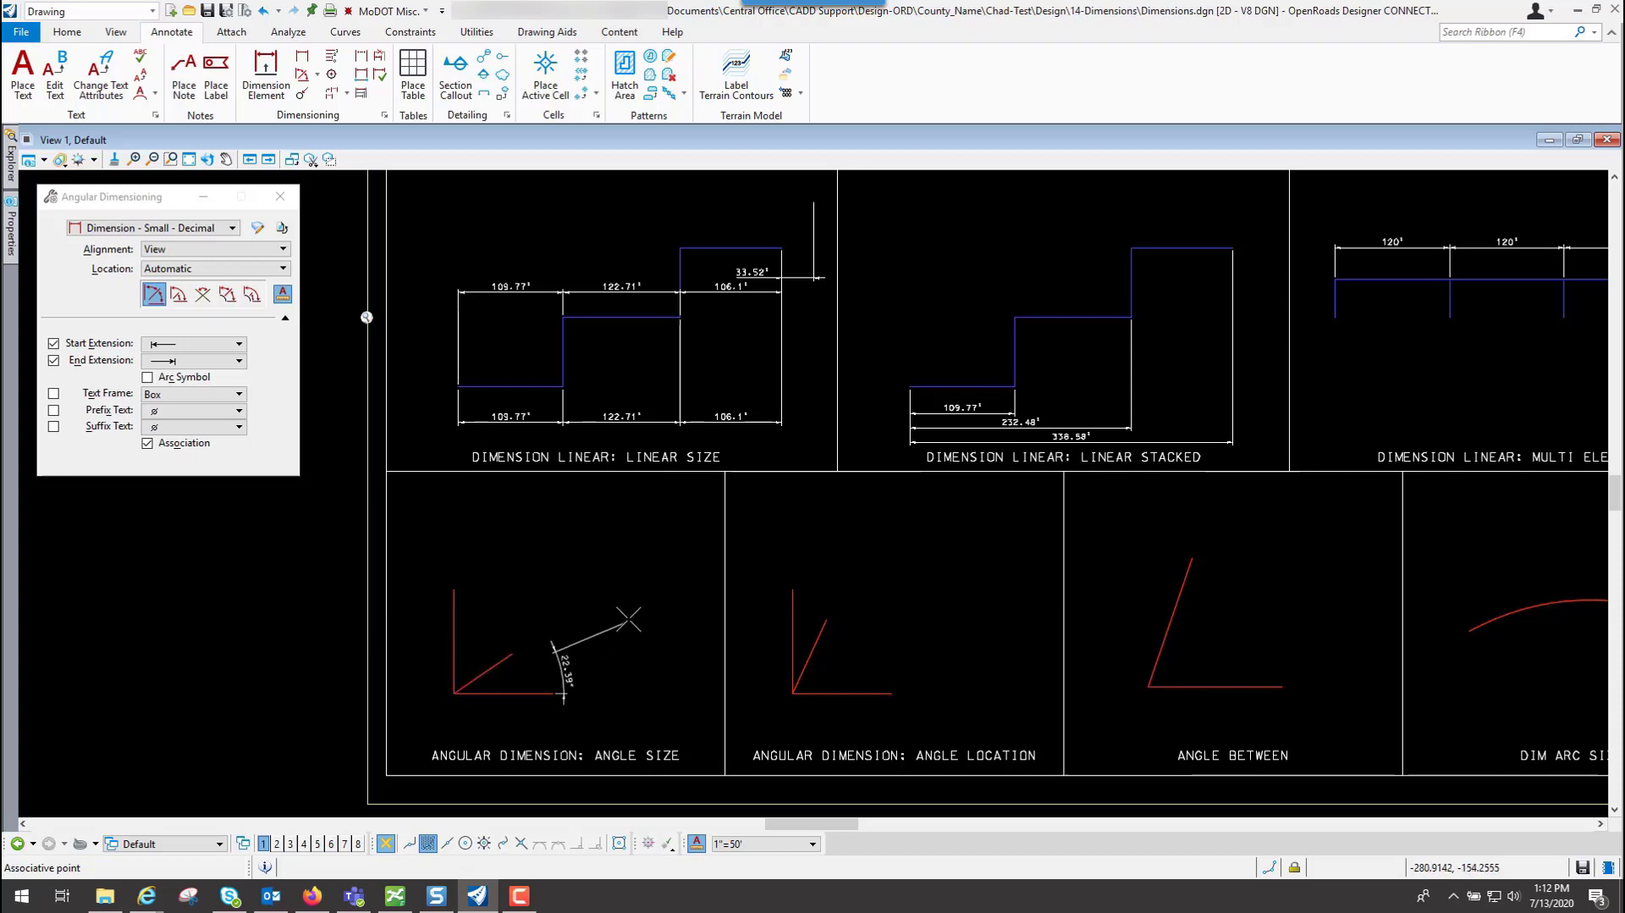
click(511, 654)
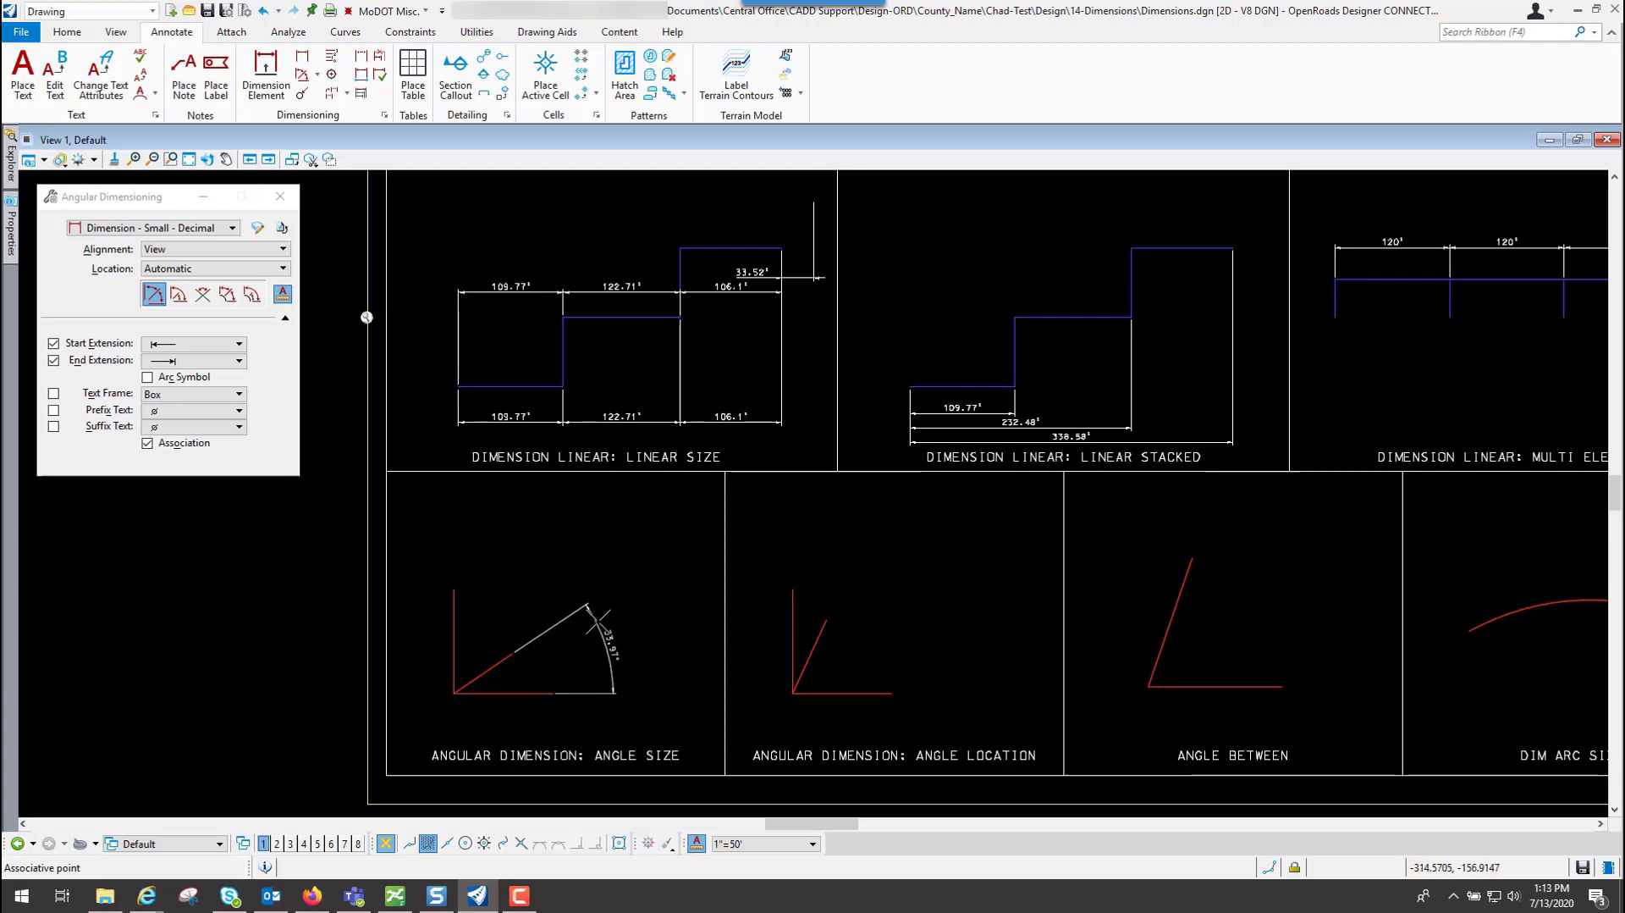
click(596, 623)
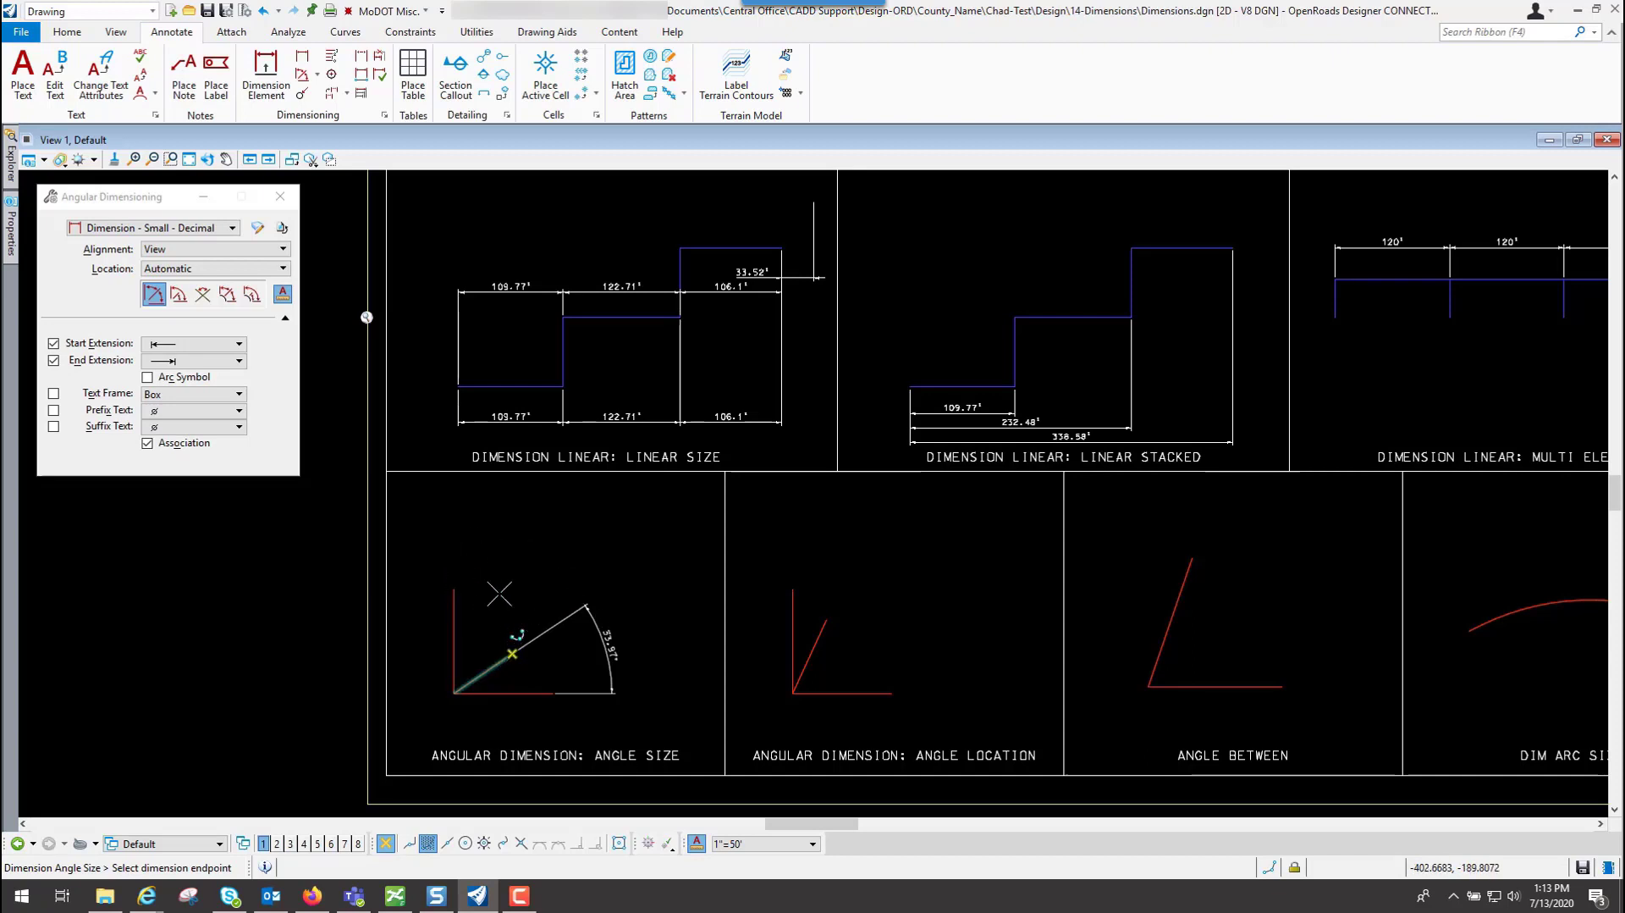
click(454, 587)
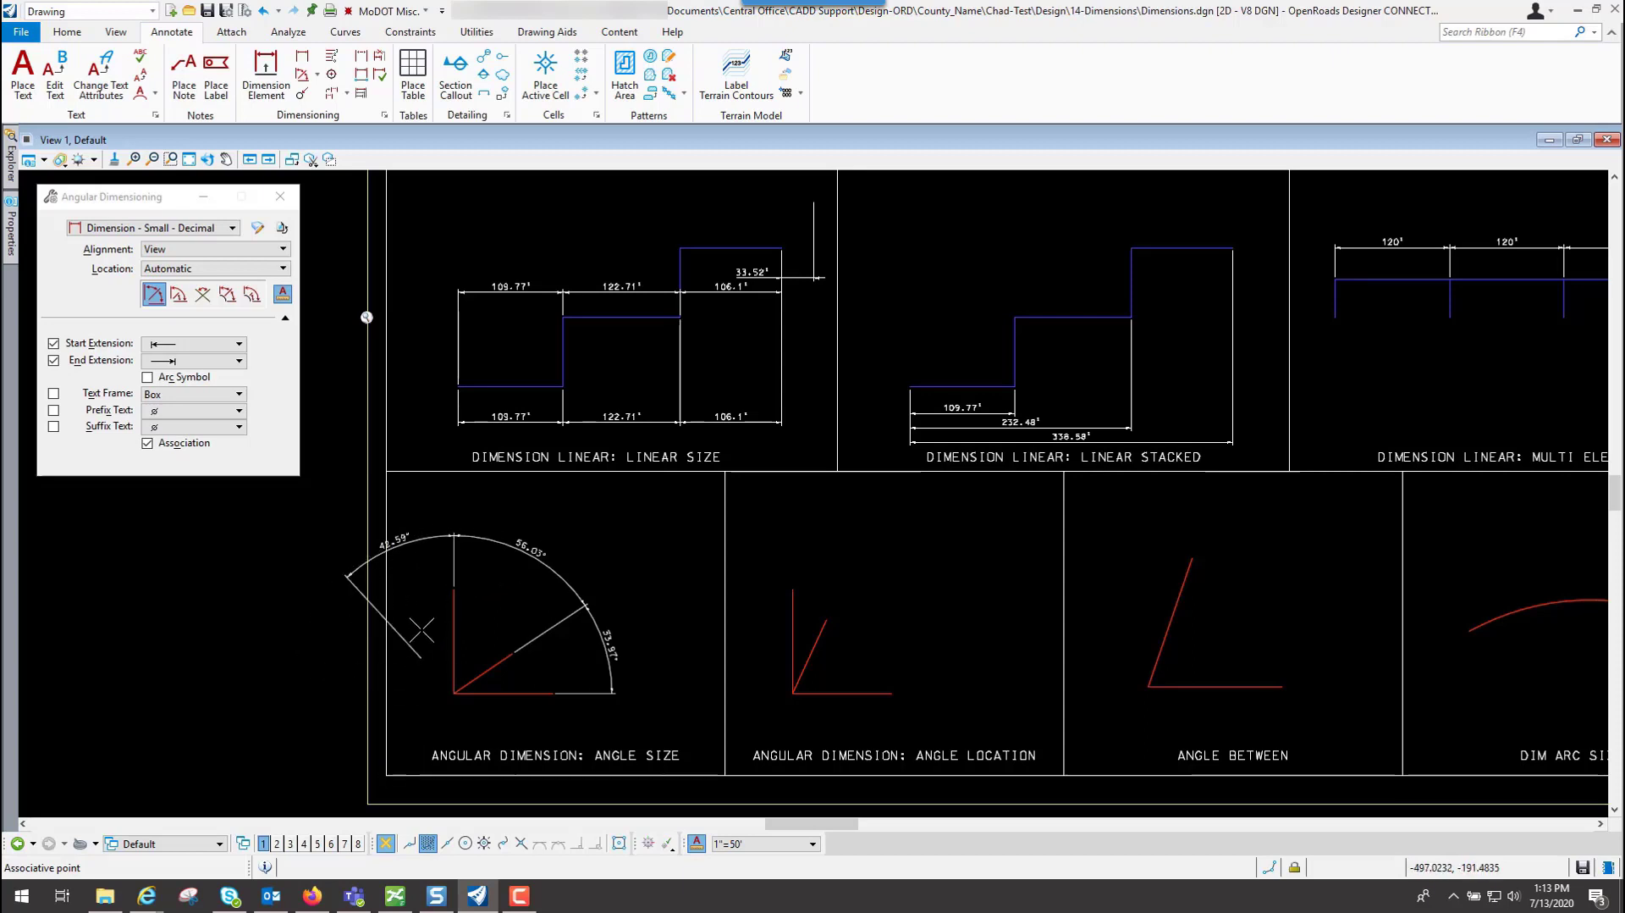
right_click(423, 586)
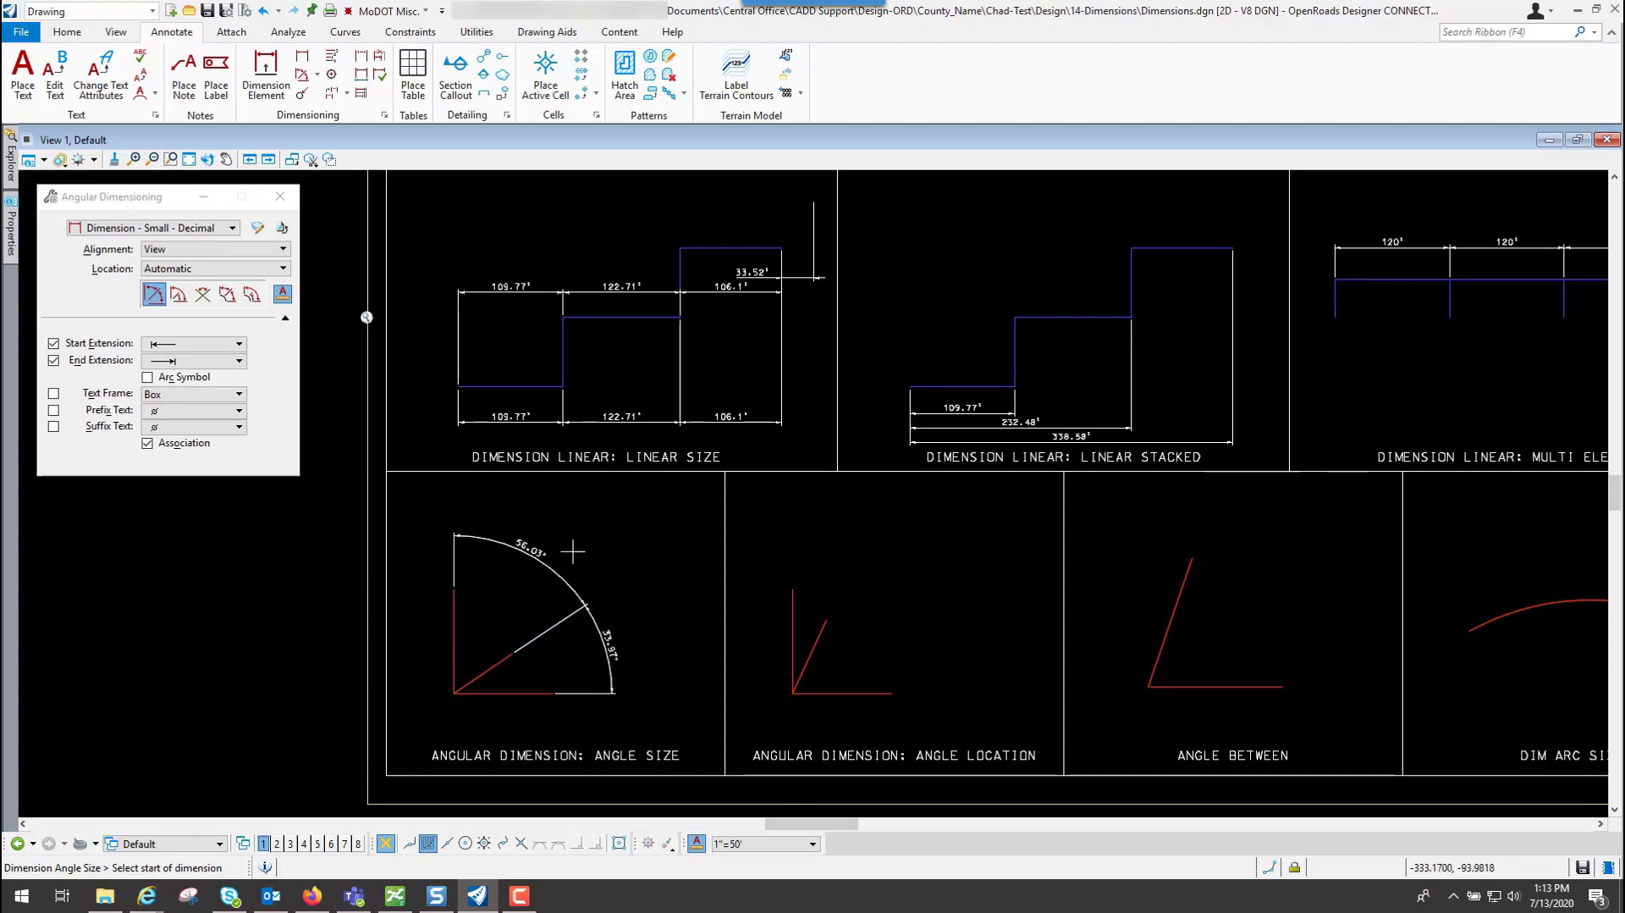
click(154, 298)
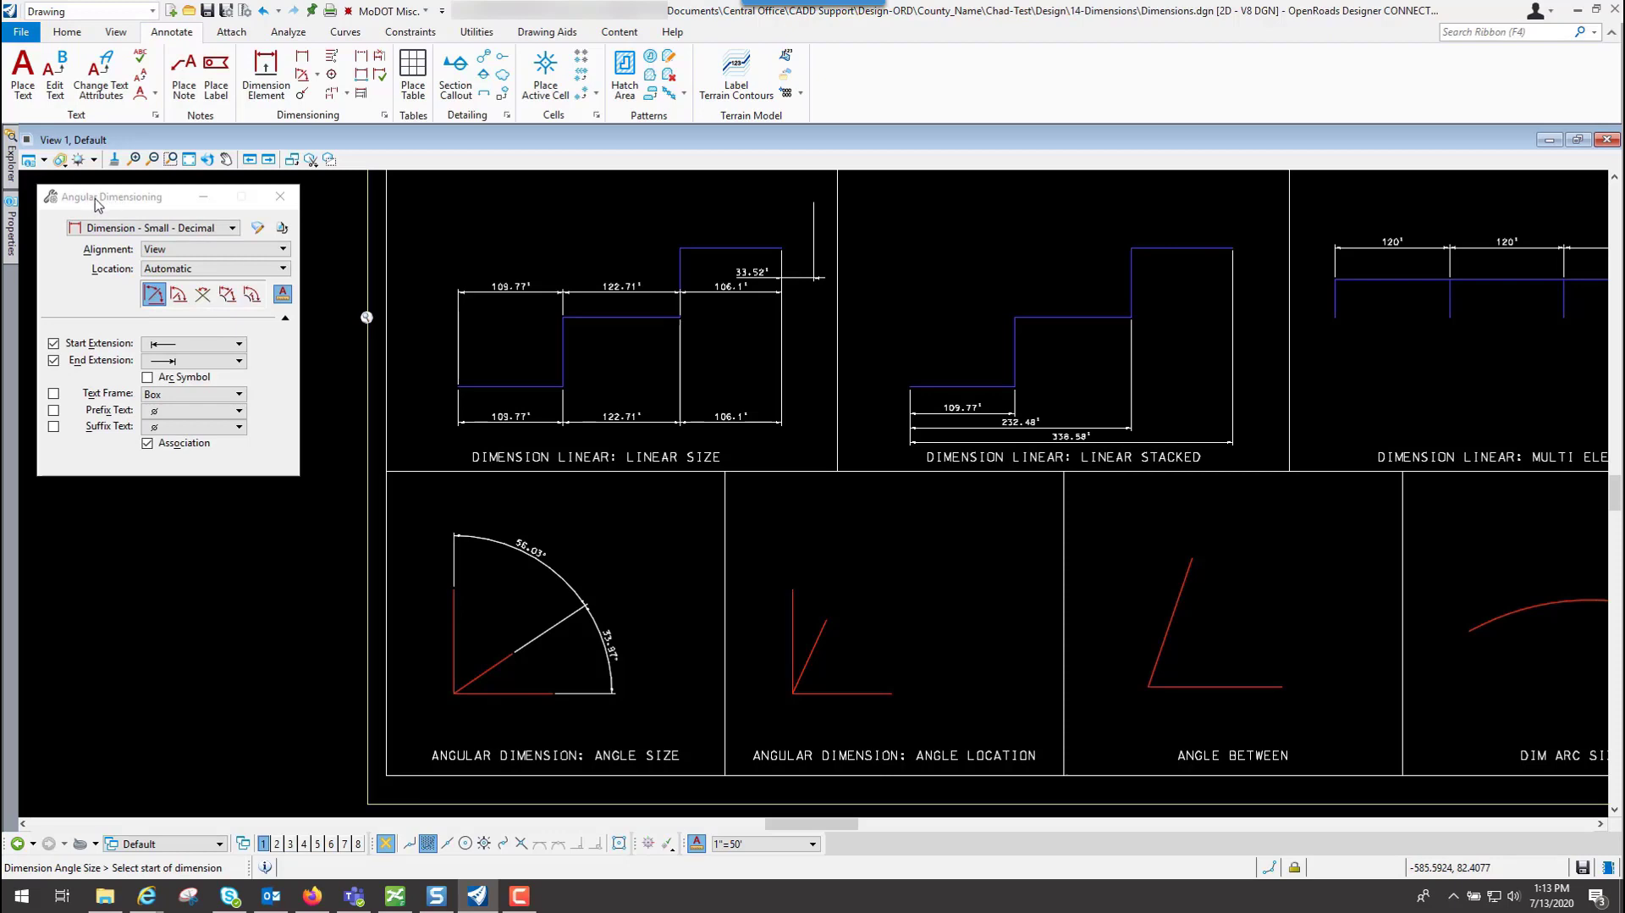
In the Angle Location example, place stacked Angle Location dimensions from the horizontal line to the diagonal, the vertical line and a free point beyond it
click(179, 296)
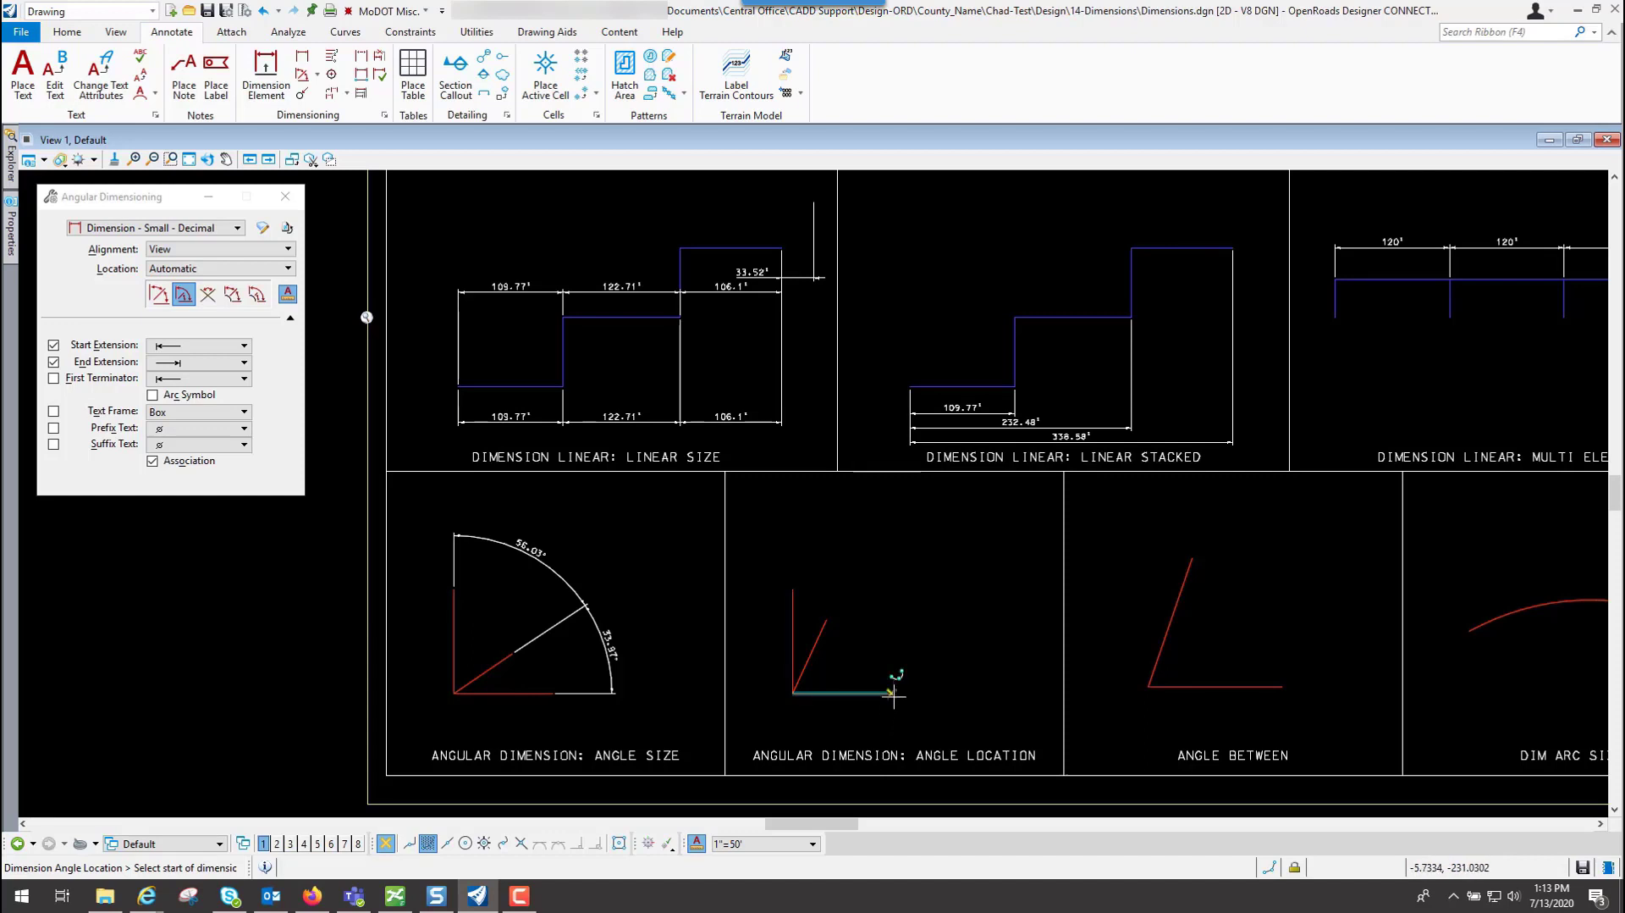
click(893, 692)
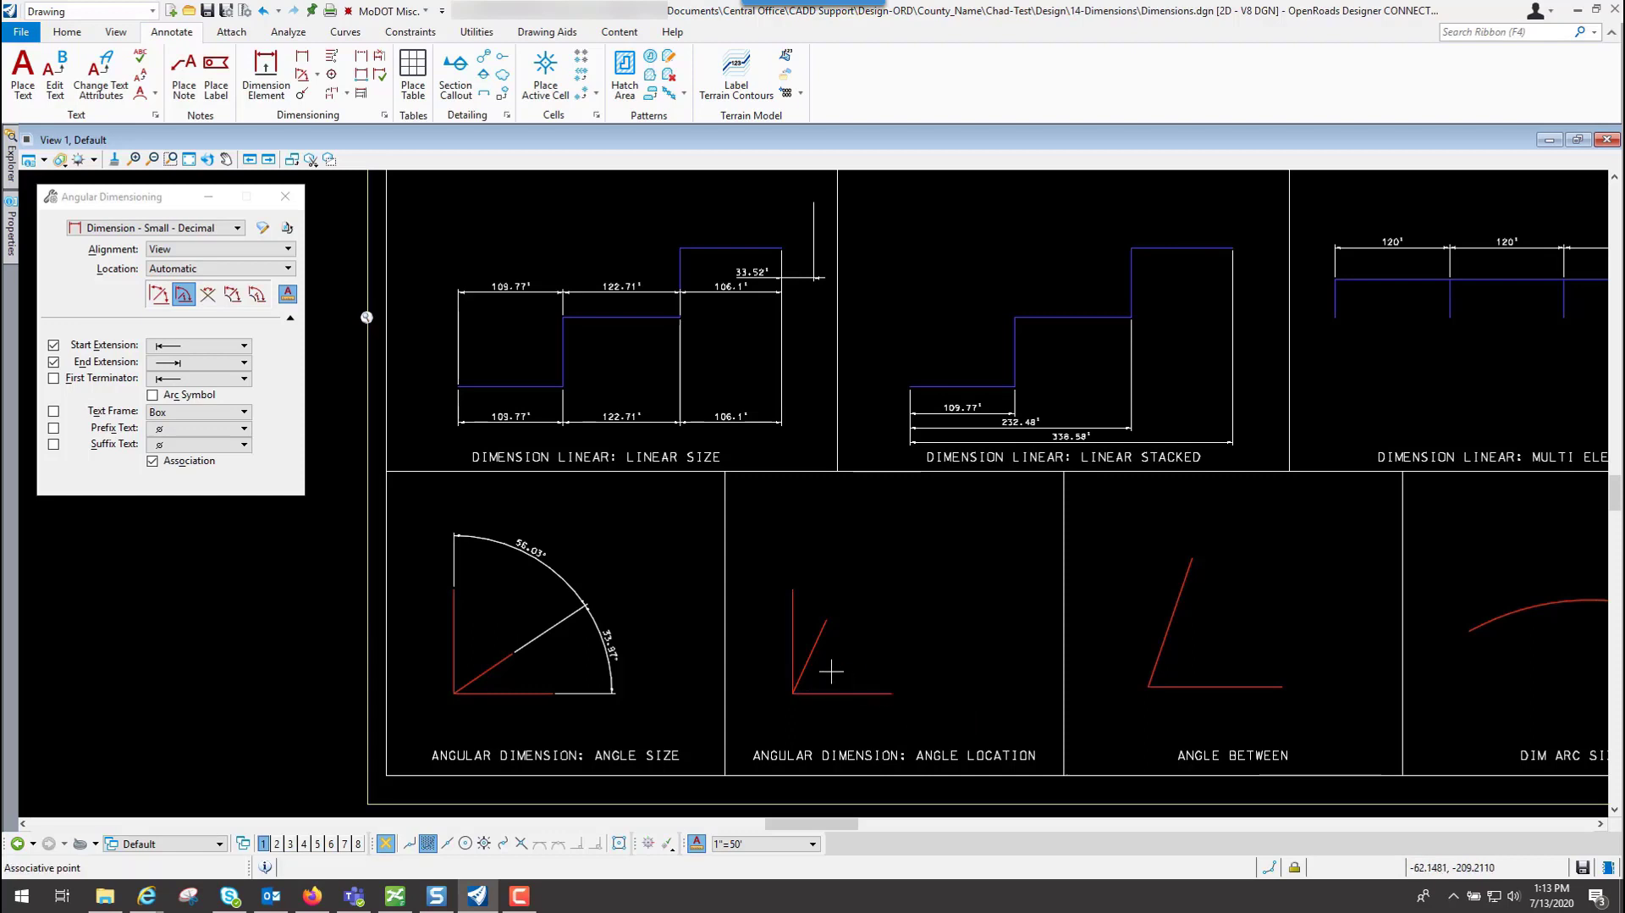
click(794, 692)
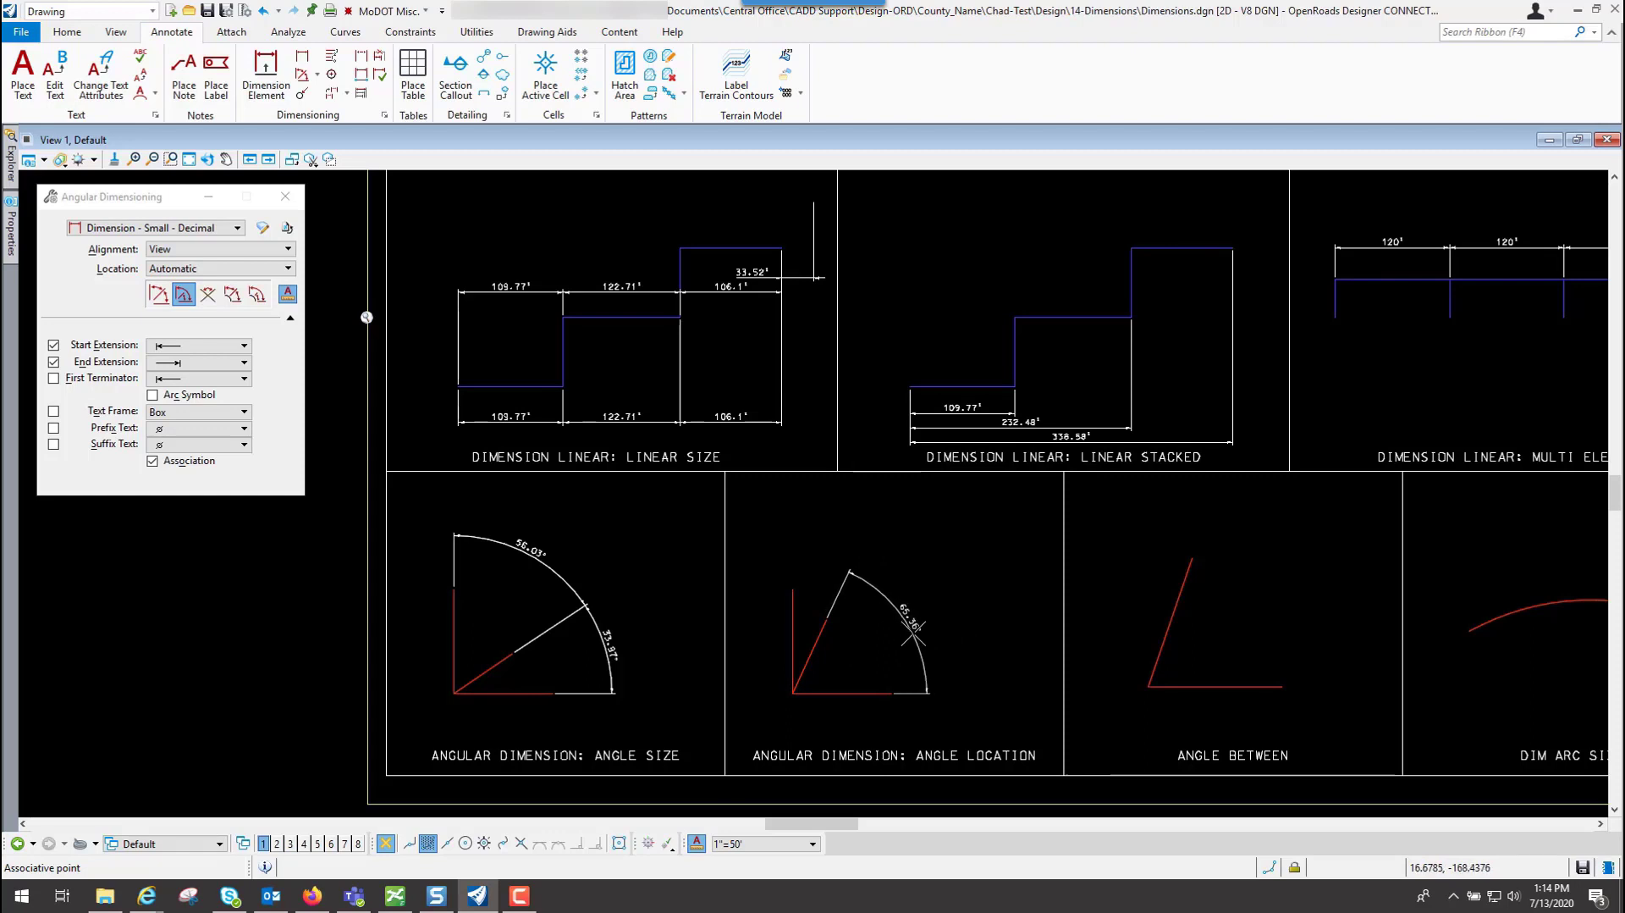
click(913, 636)
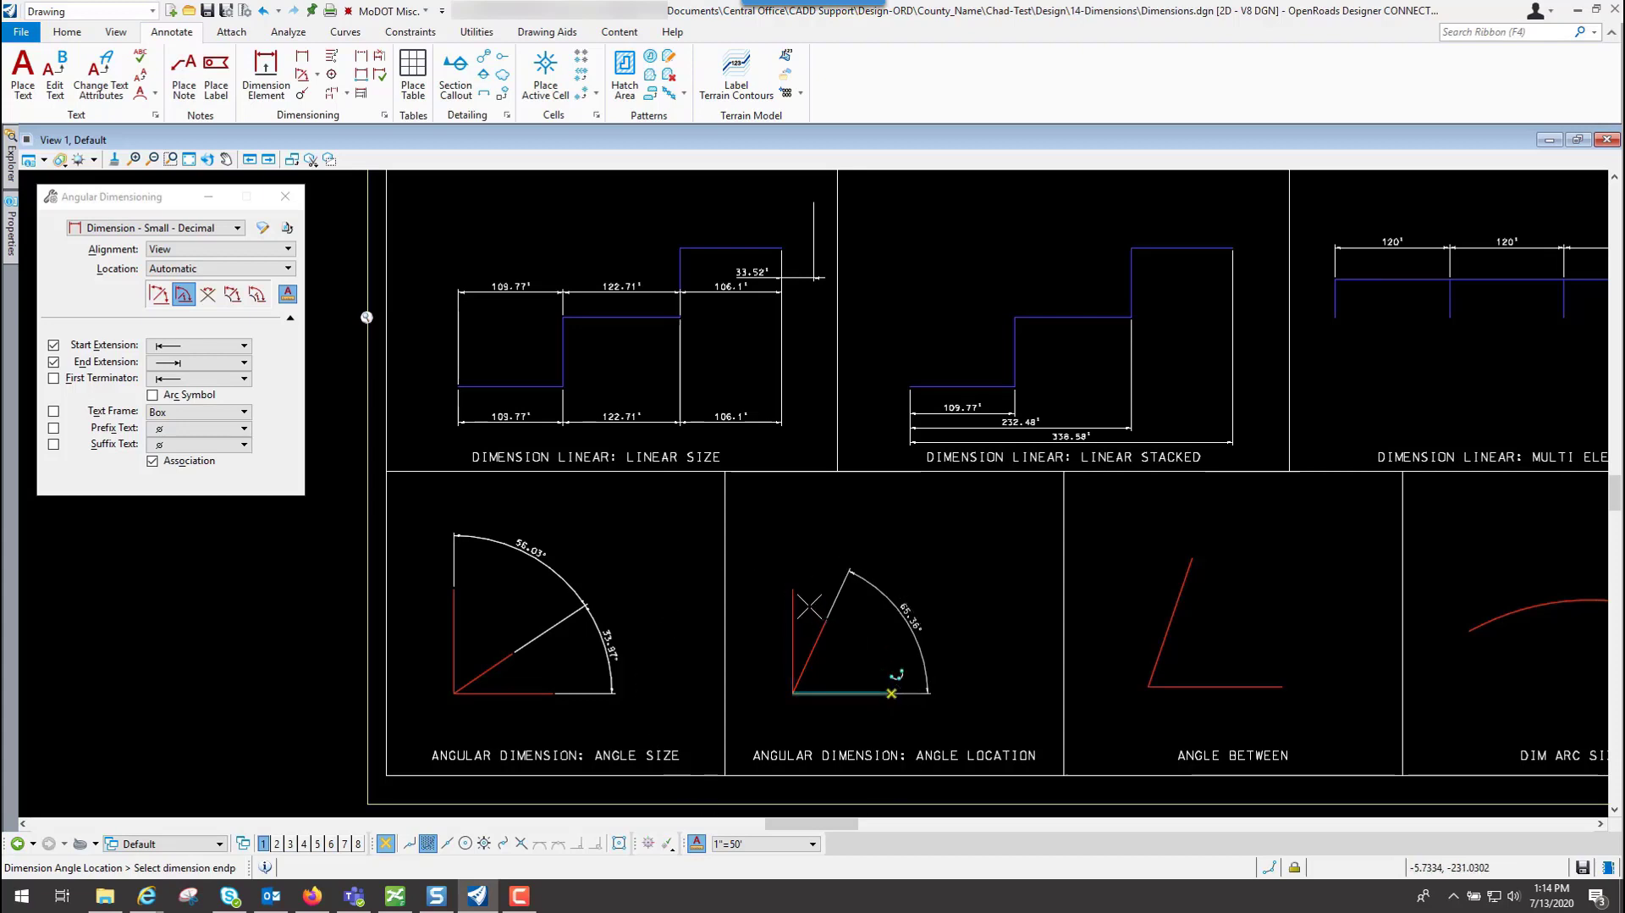
click(792, 589)
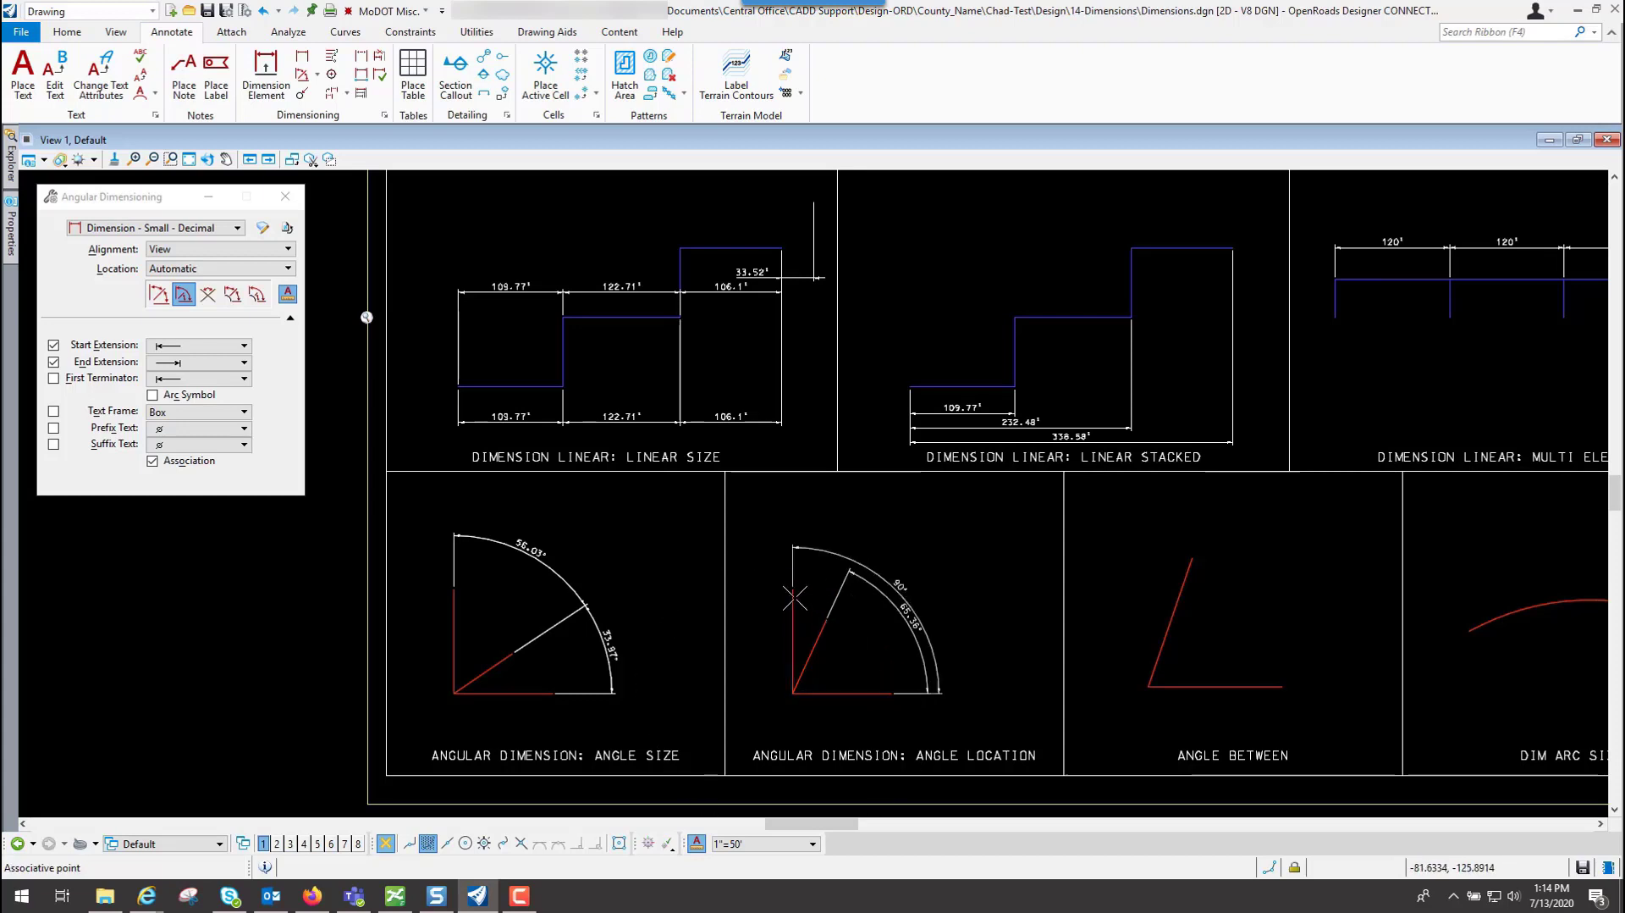
click(769, 596)
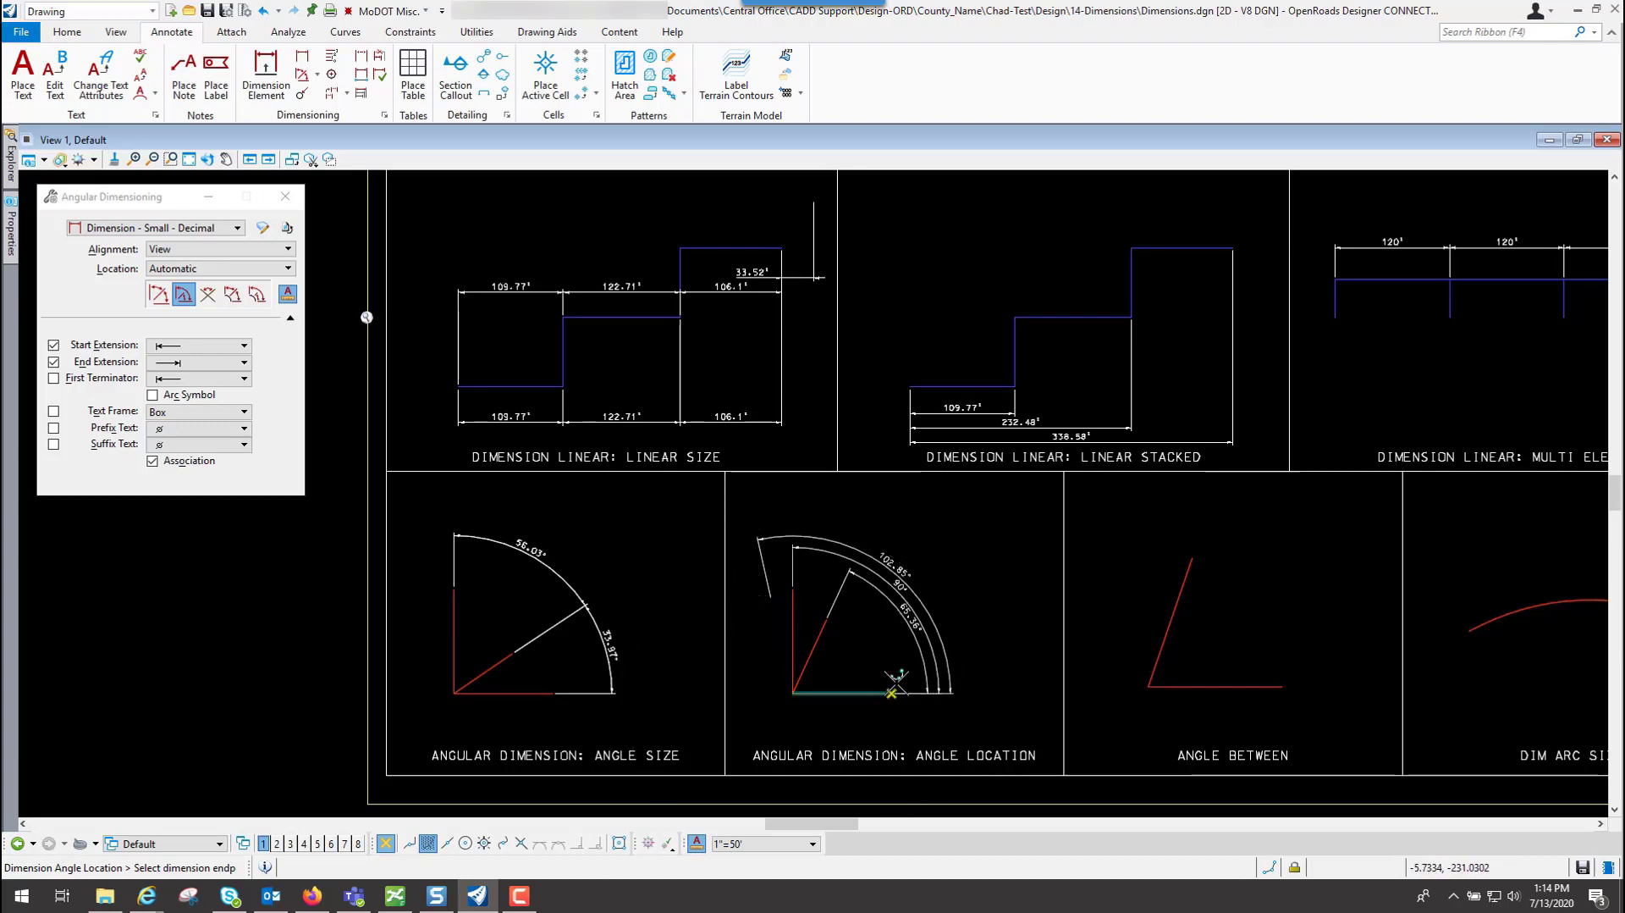
right_click(938, 549)
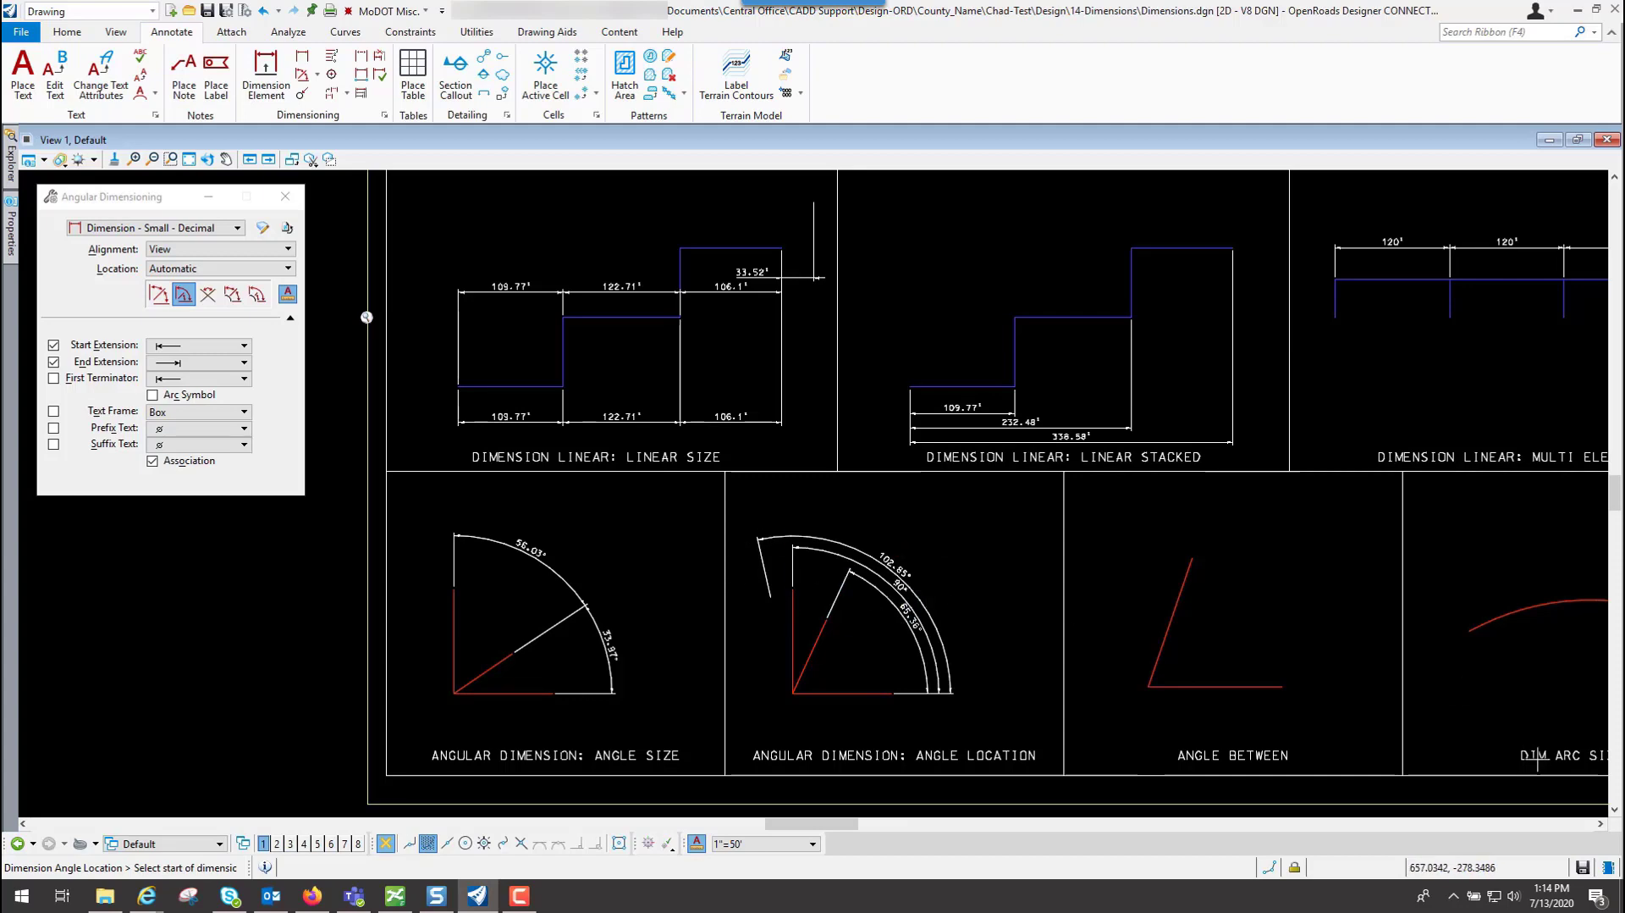
Dimension the angle between the horizontal and sloped lines in the Angle Between example using Angle Between Lines
click(1601, 825)
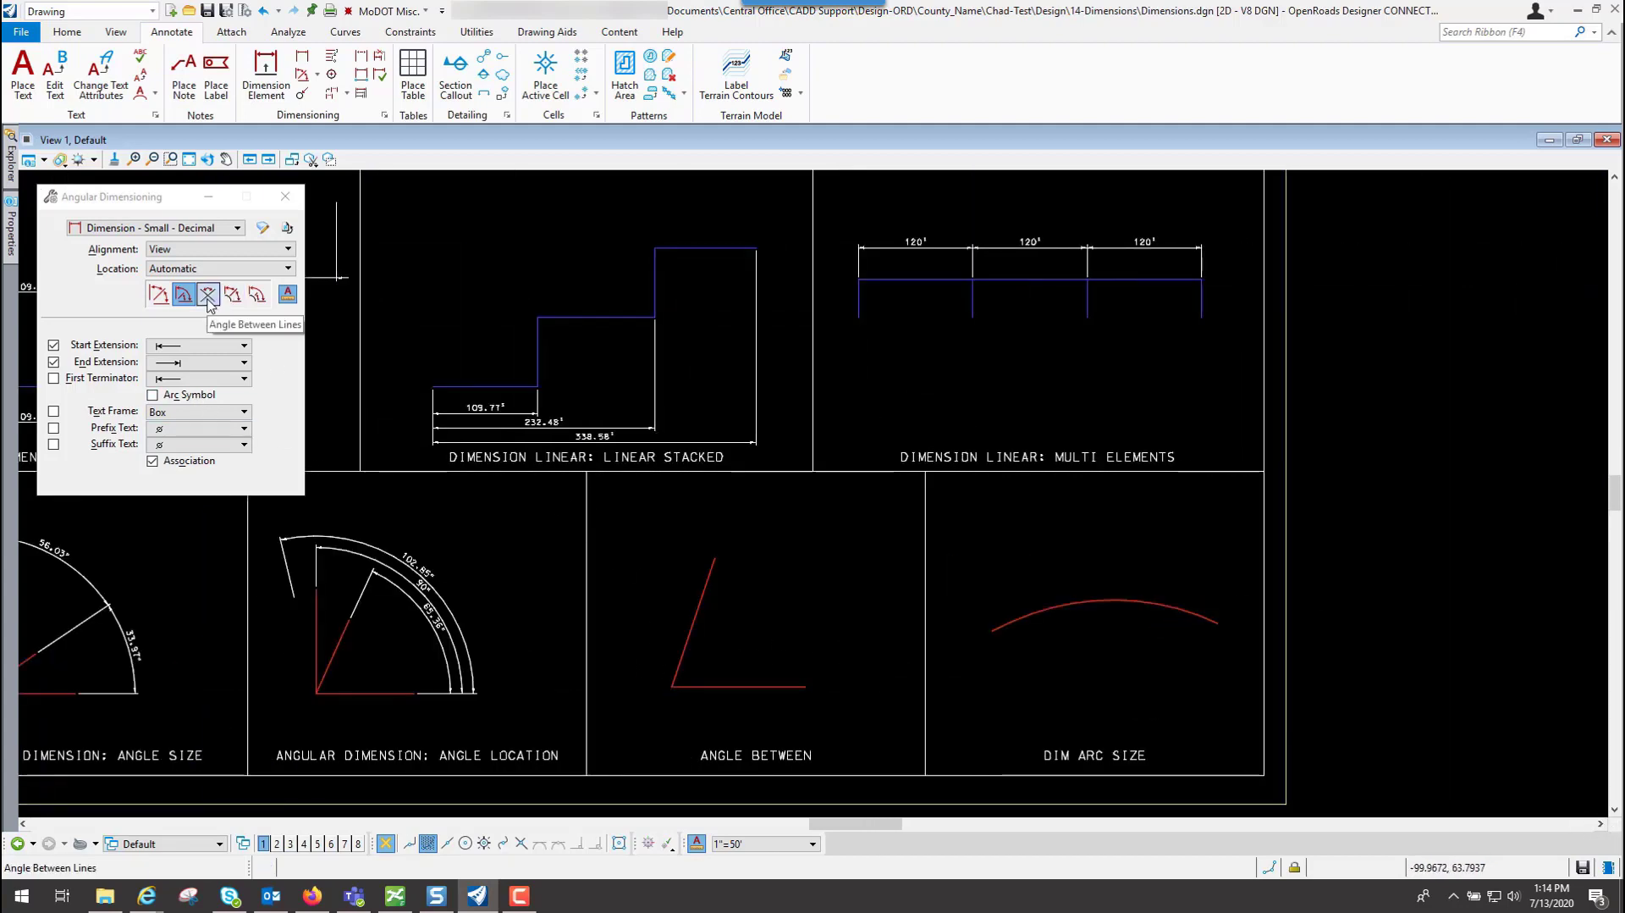
click(208, 295)
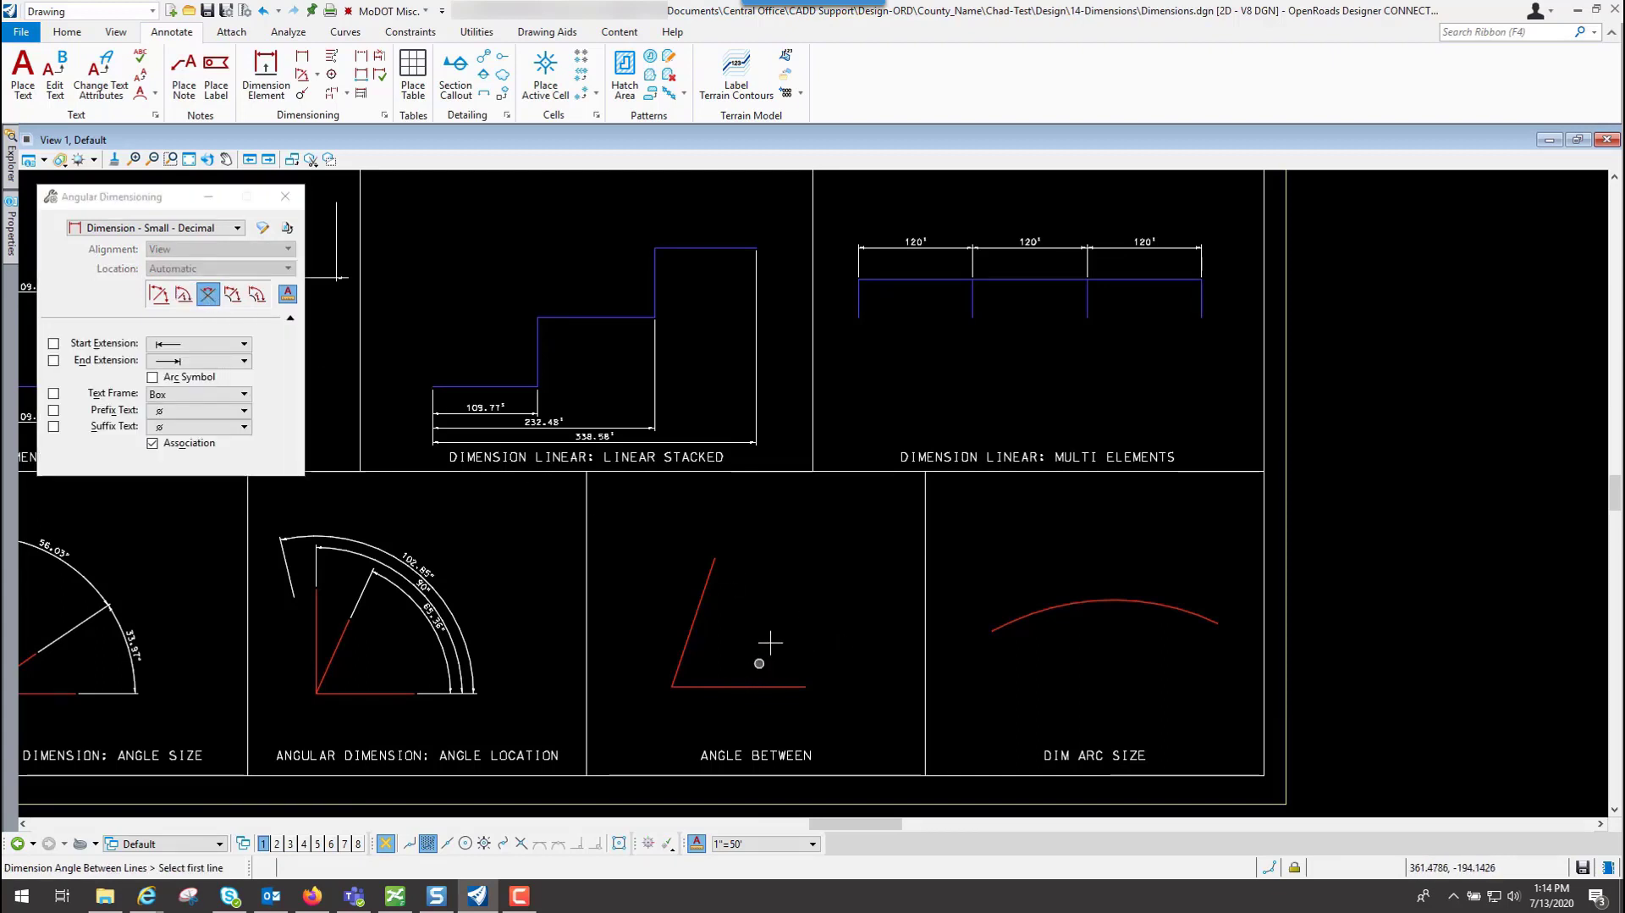
click(771, 684)
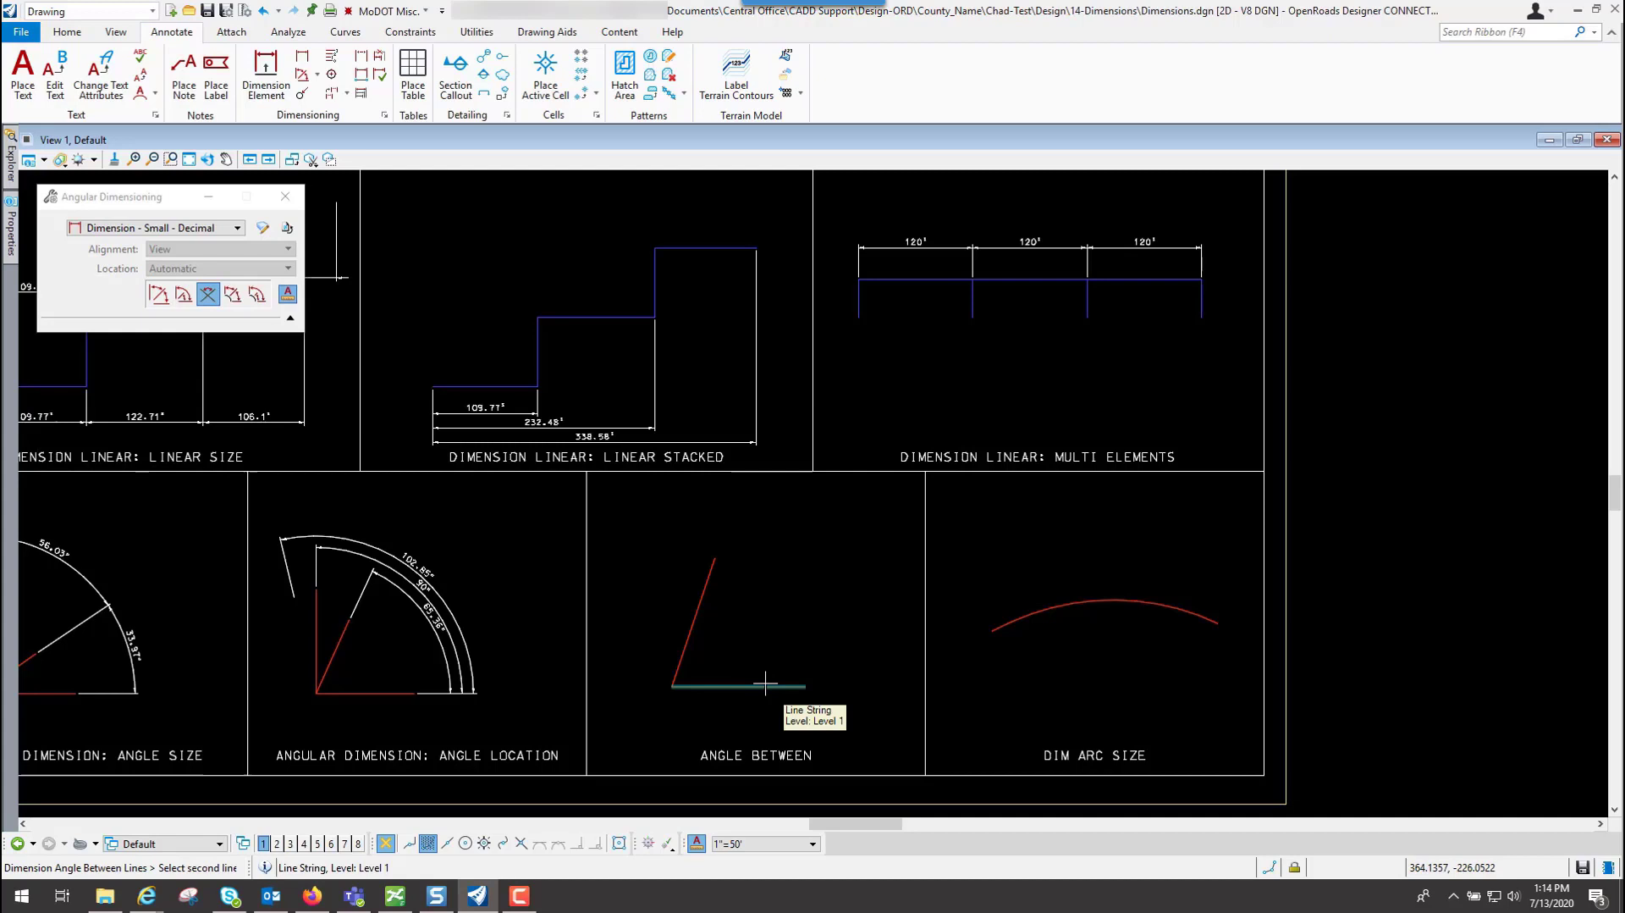
click(703, 586)
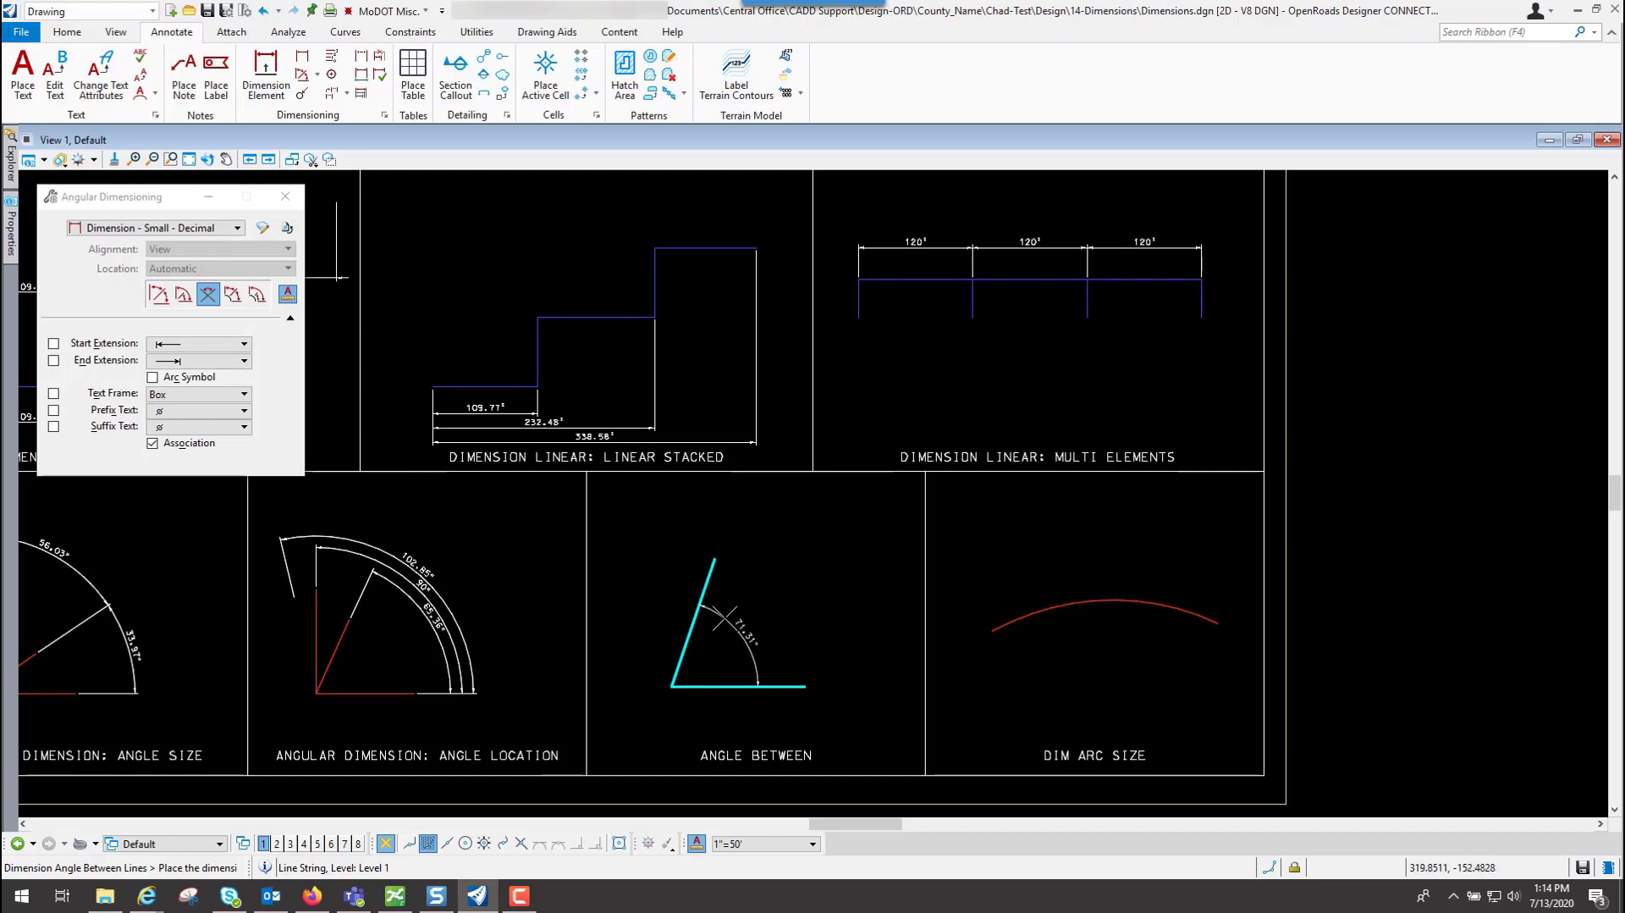
click(733, 605)
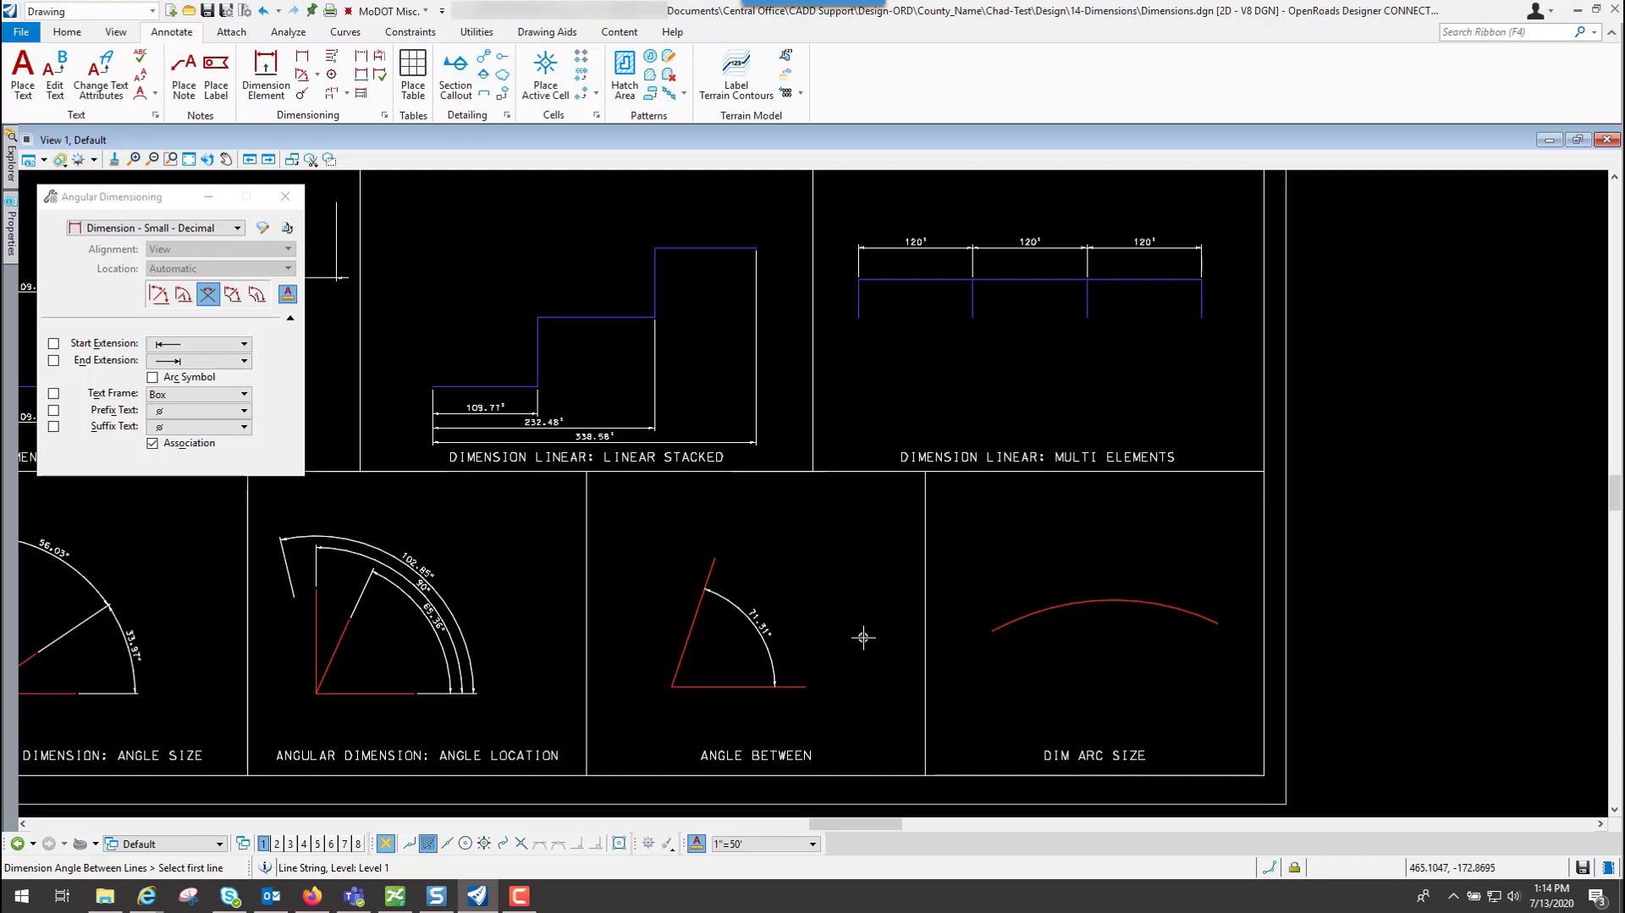
Place chained Arc Size dimensions below the red arc, from its start through its midpoint and onward past its far end
click(234, 294)
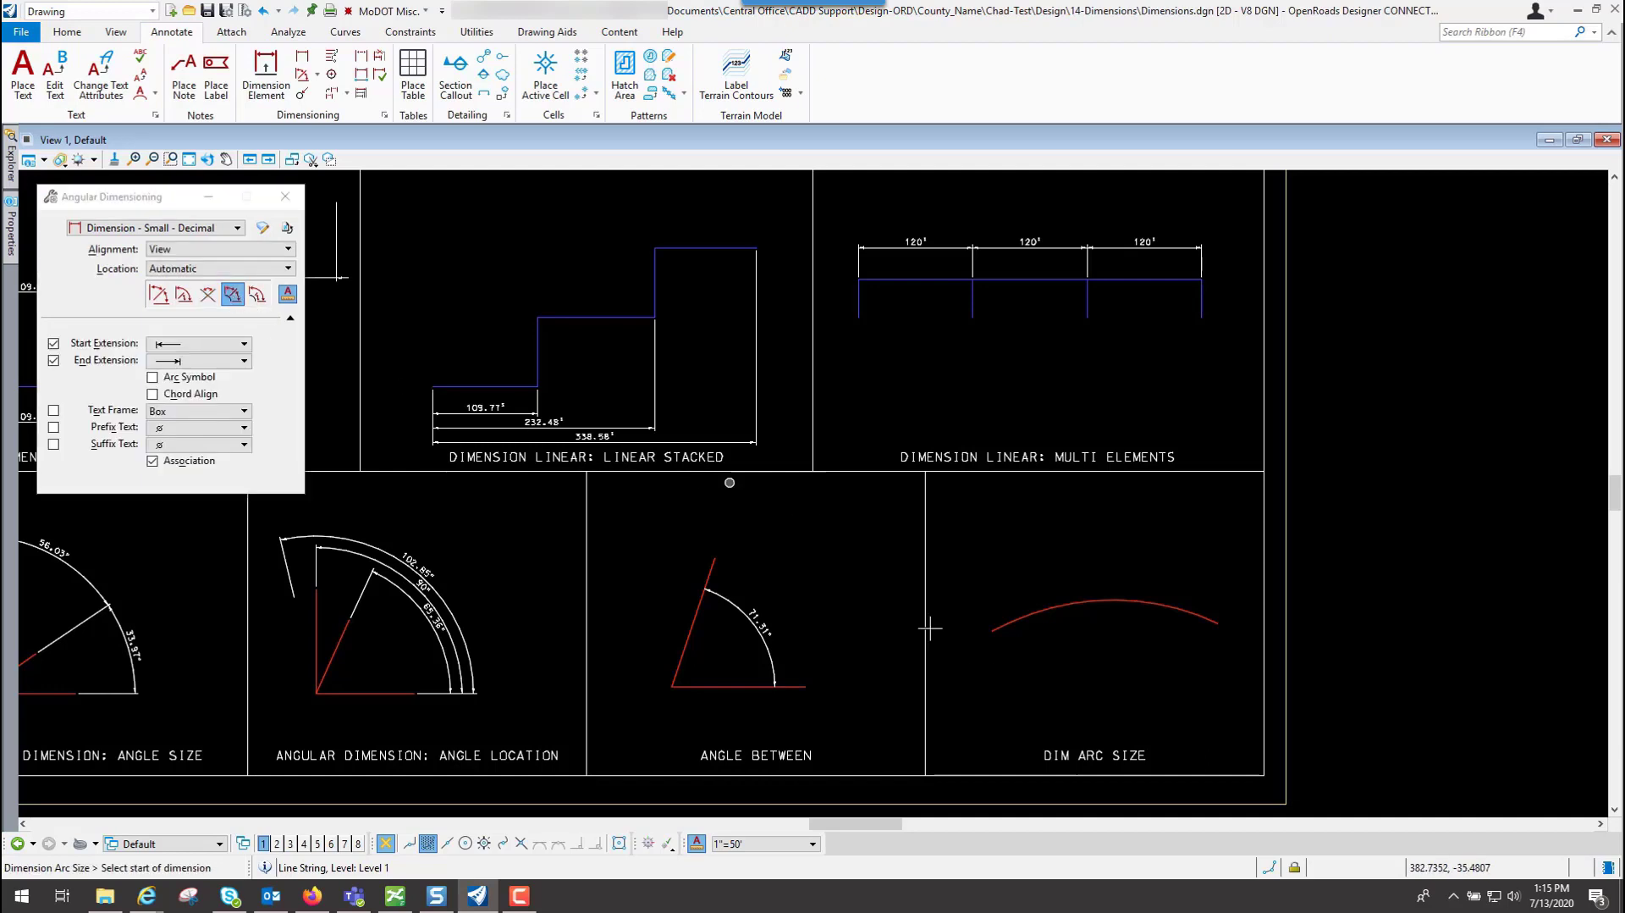
click(993, 630)
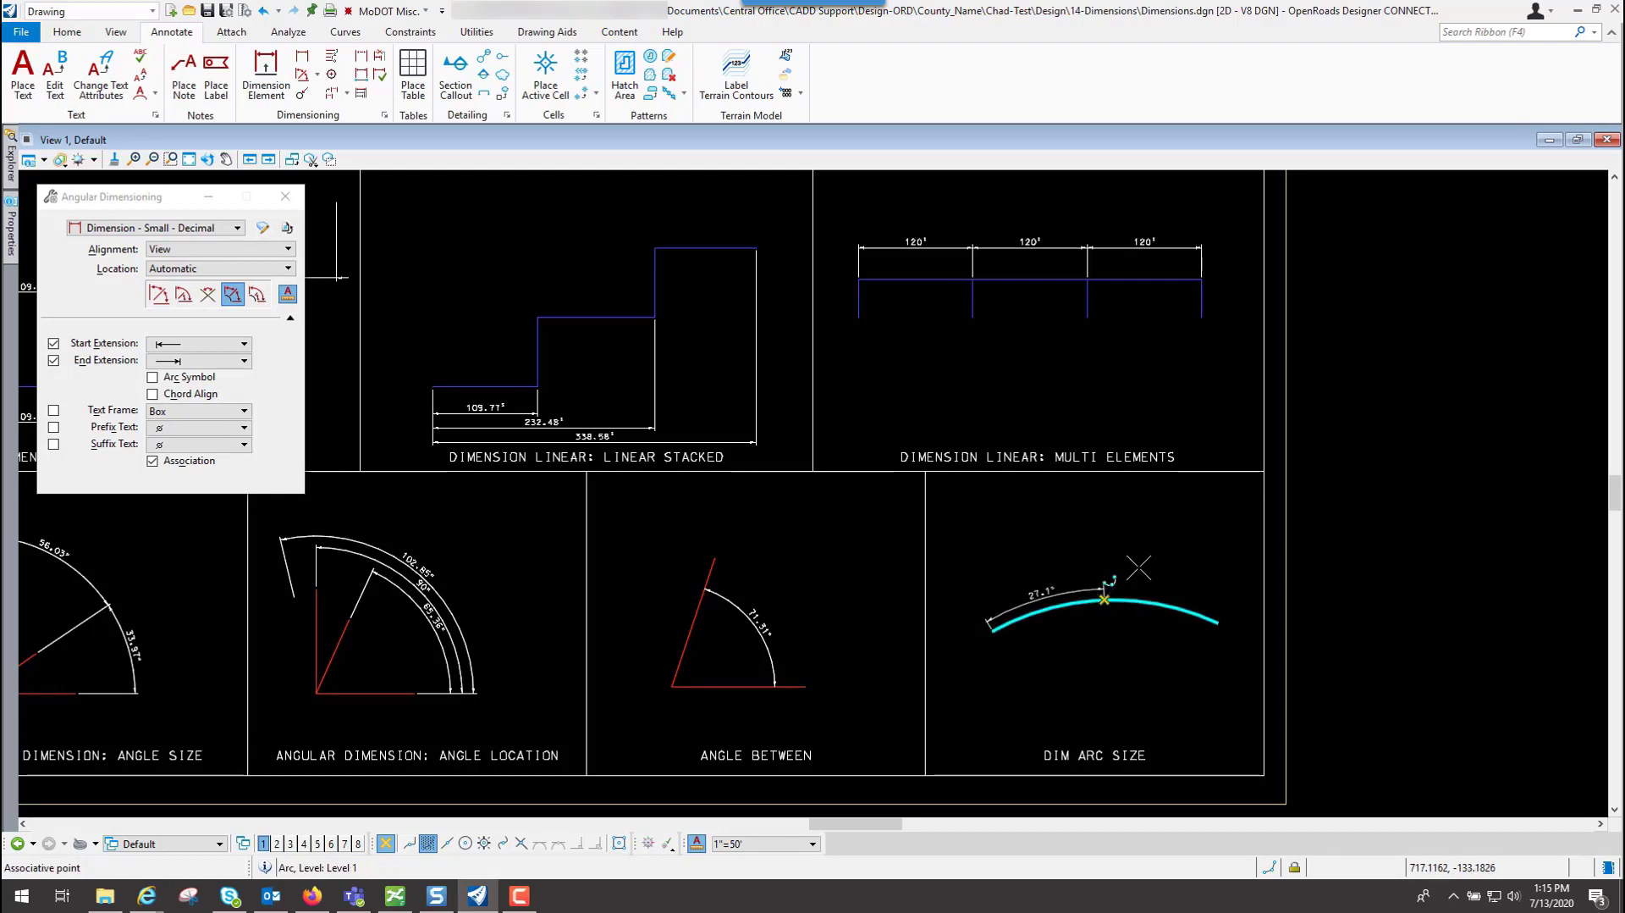
click(1105, 600)
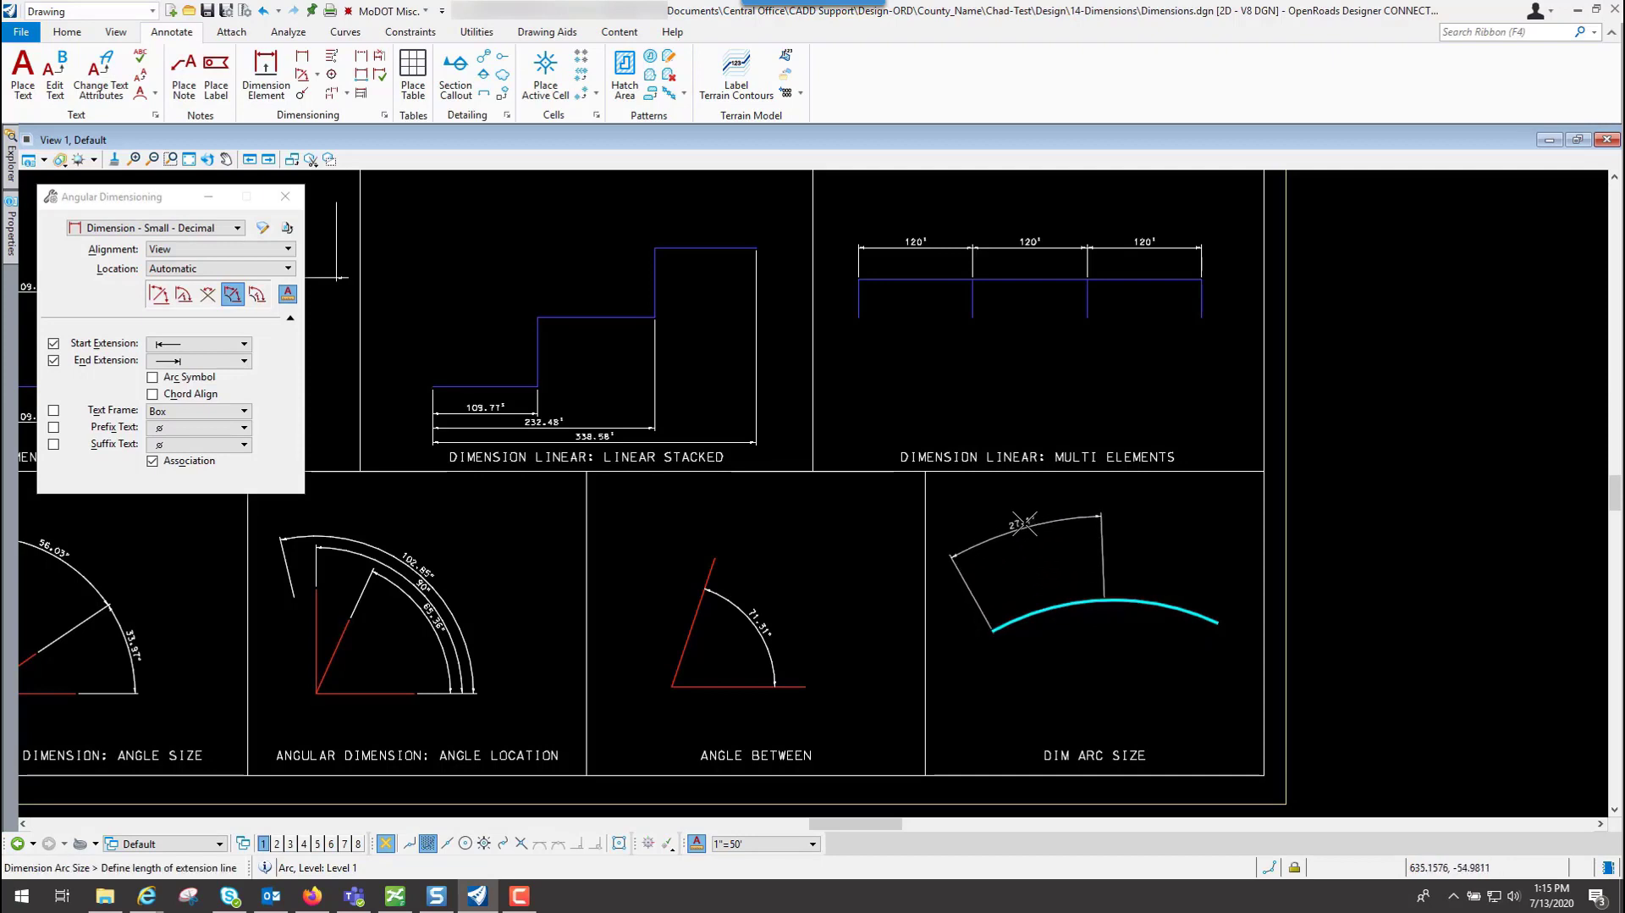
click(1077, 637)
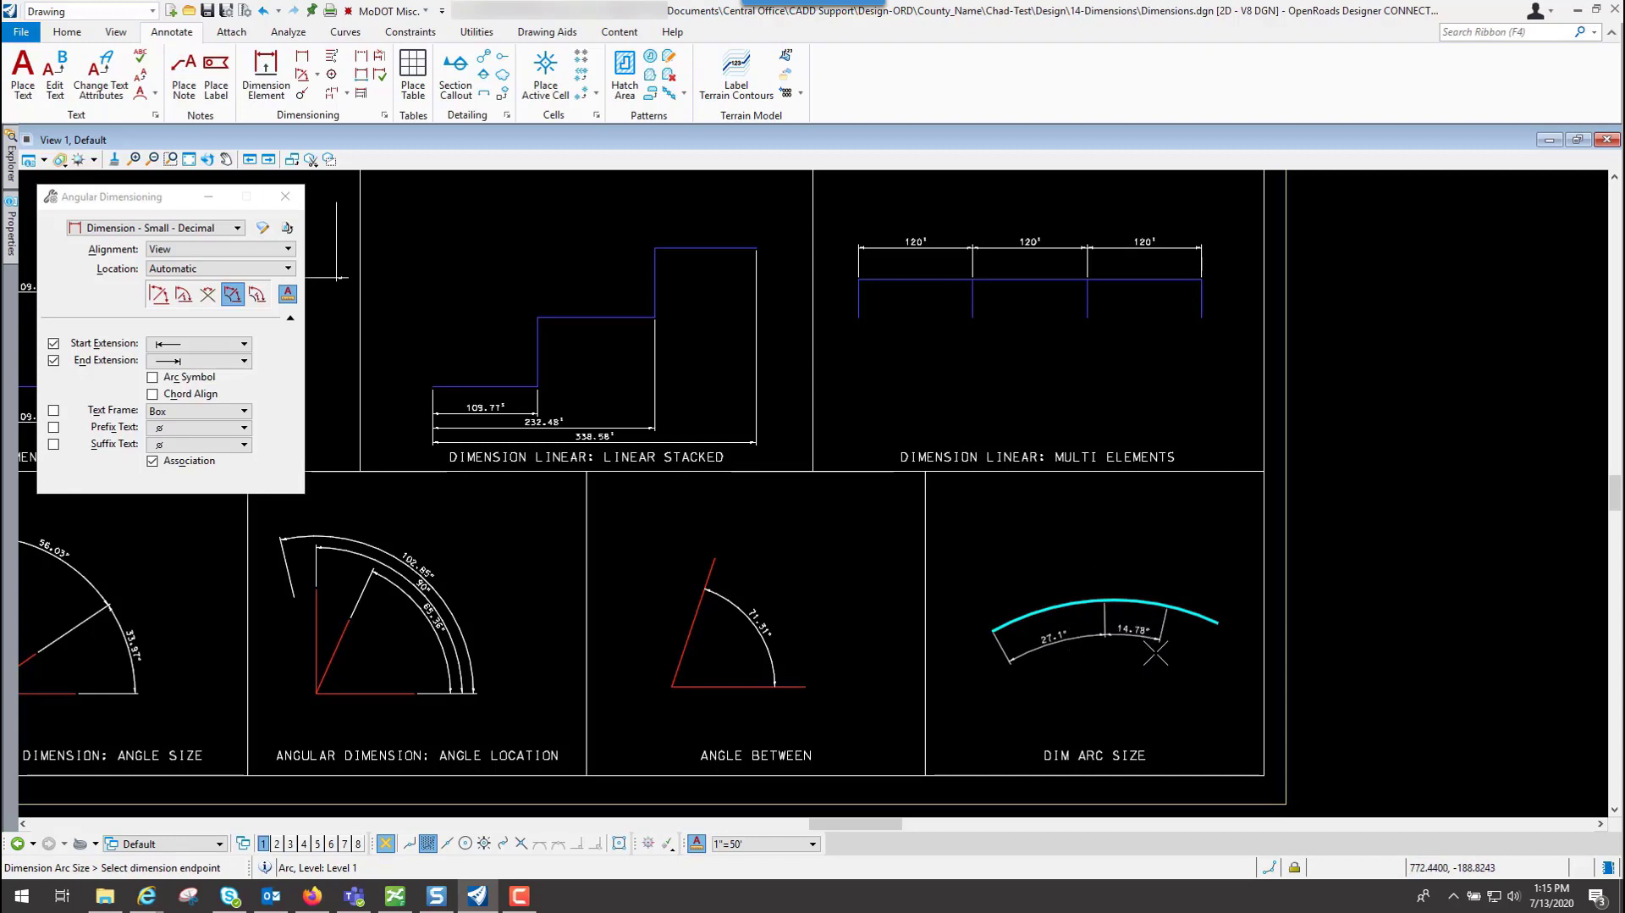
click(1159, 637)
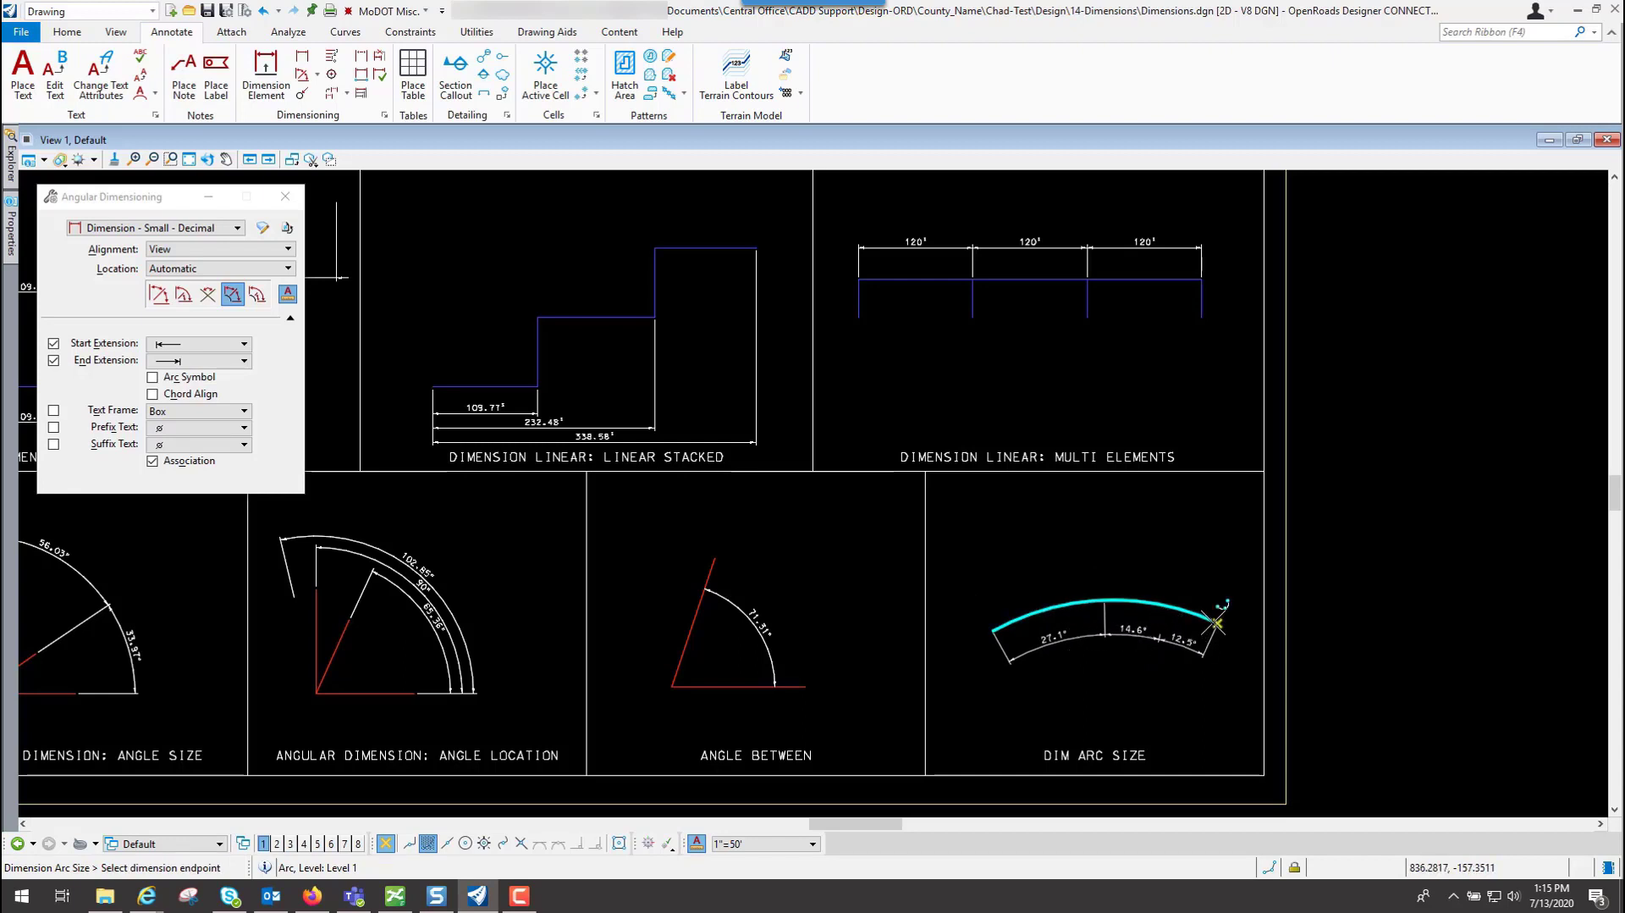
click(1239, 652)
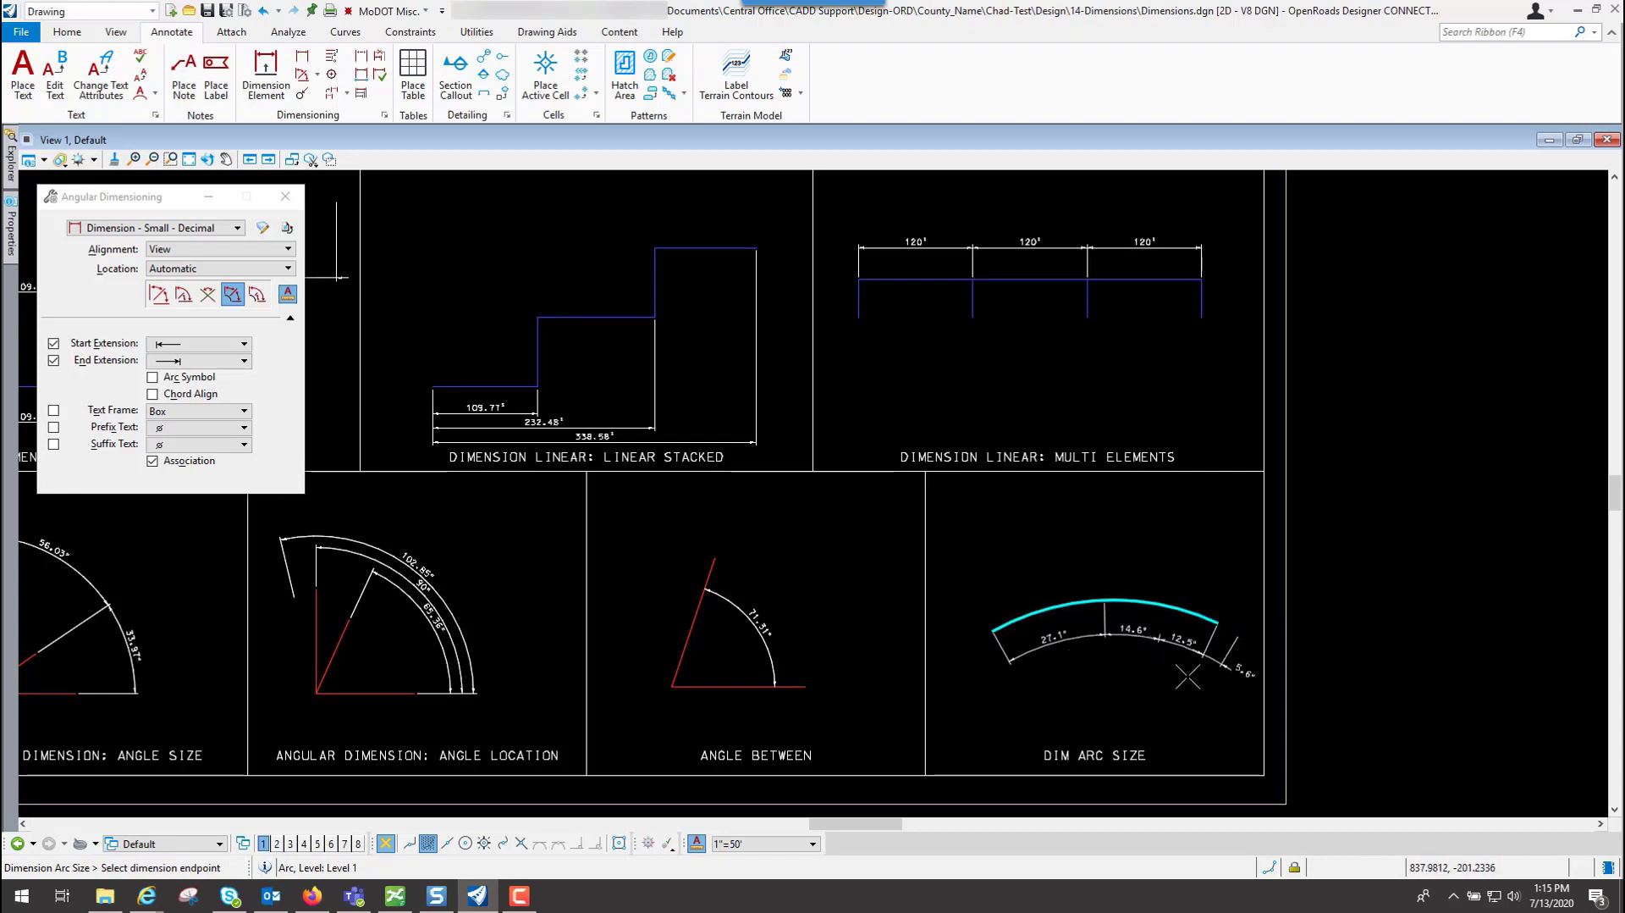
End the Arc Size chain and place stacked Arc Location dimensions above the red arc, from its start to its midpoint and its far end
right_click(1129, 706)
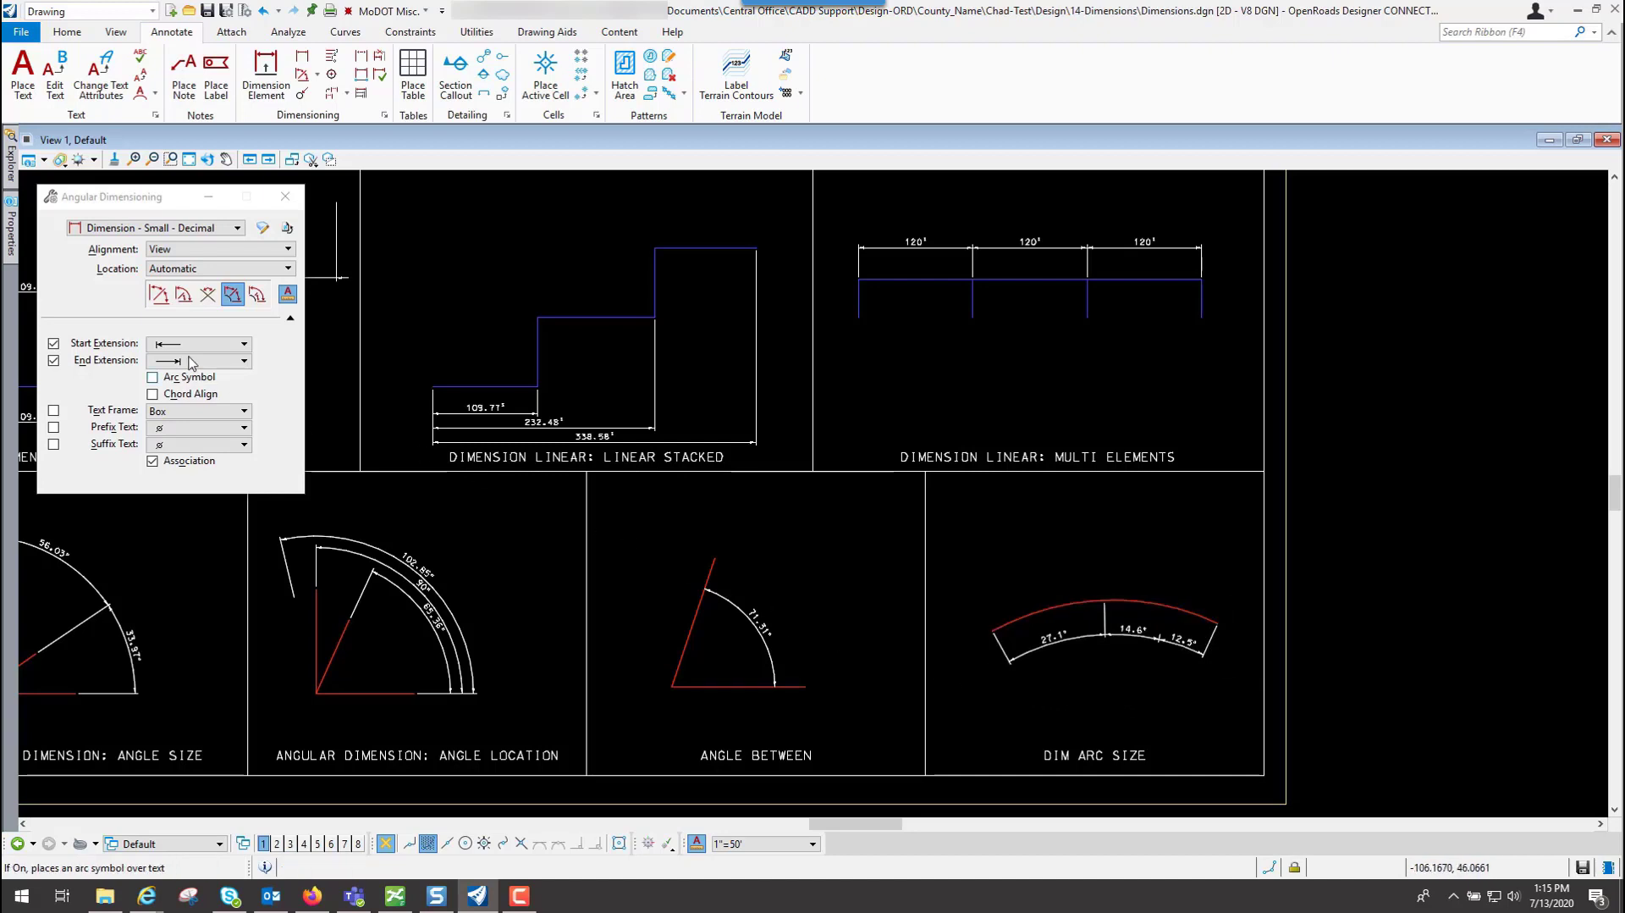
click(257, 295)
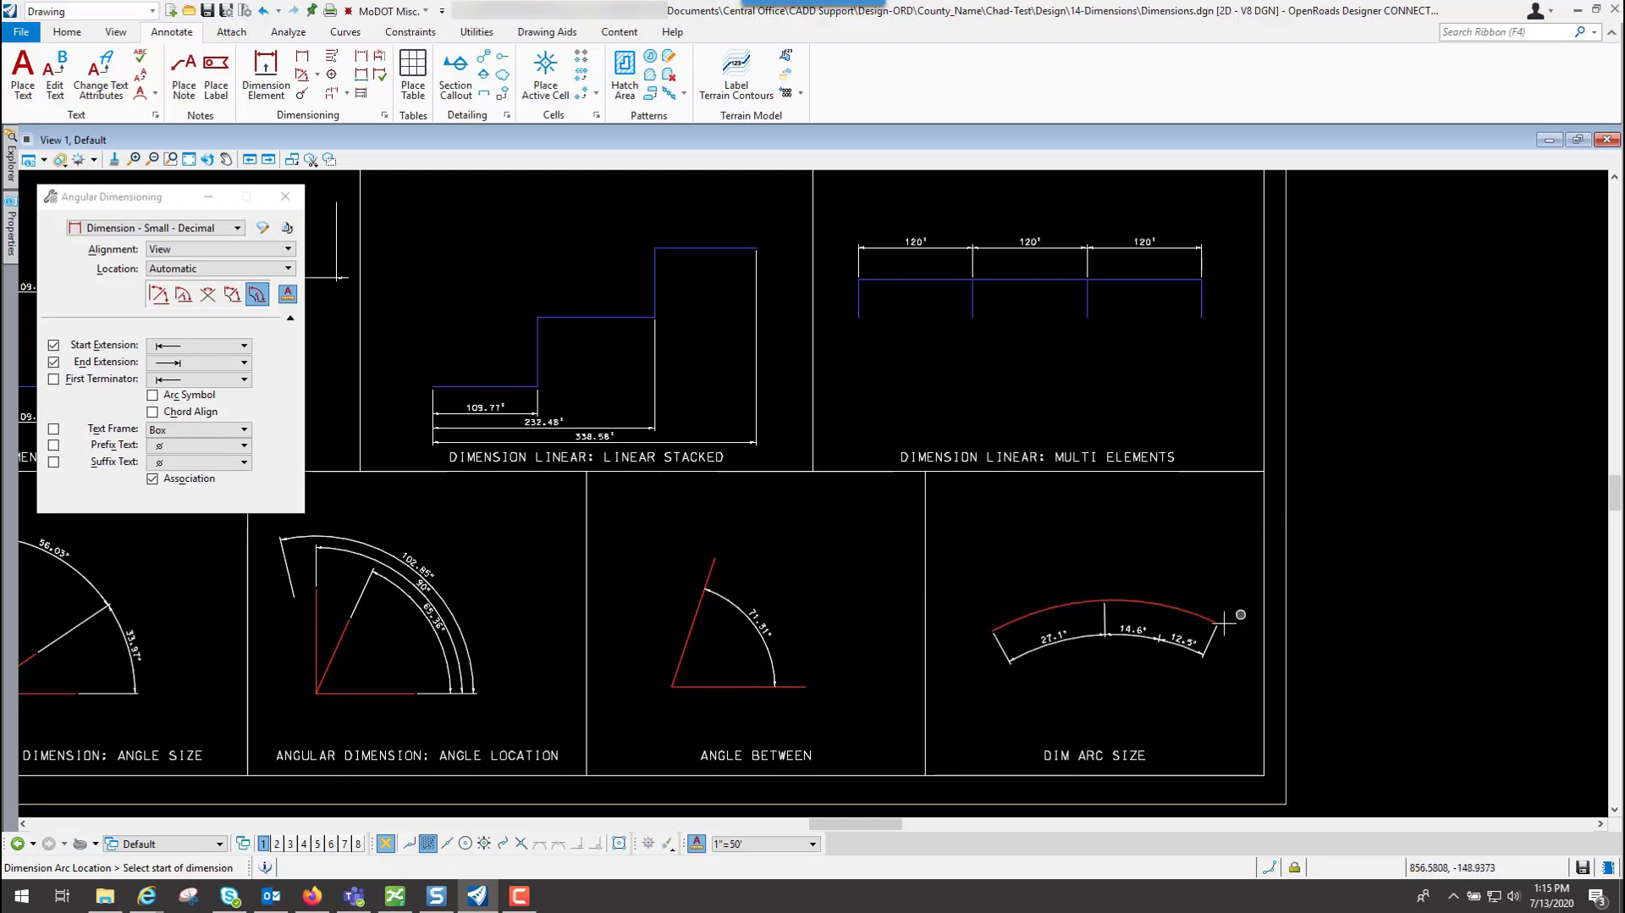
click(993, 628)
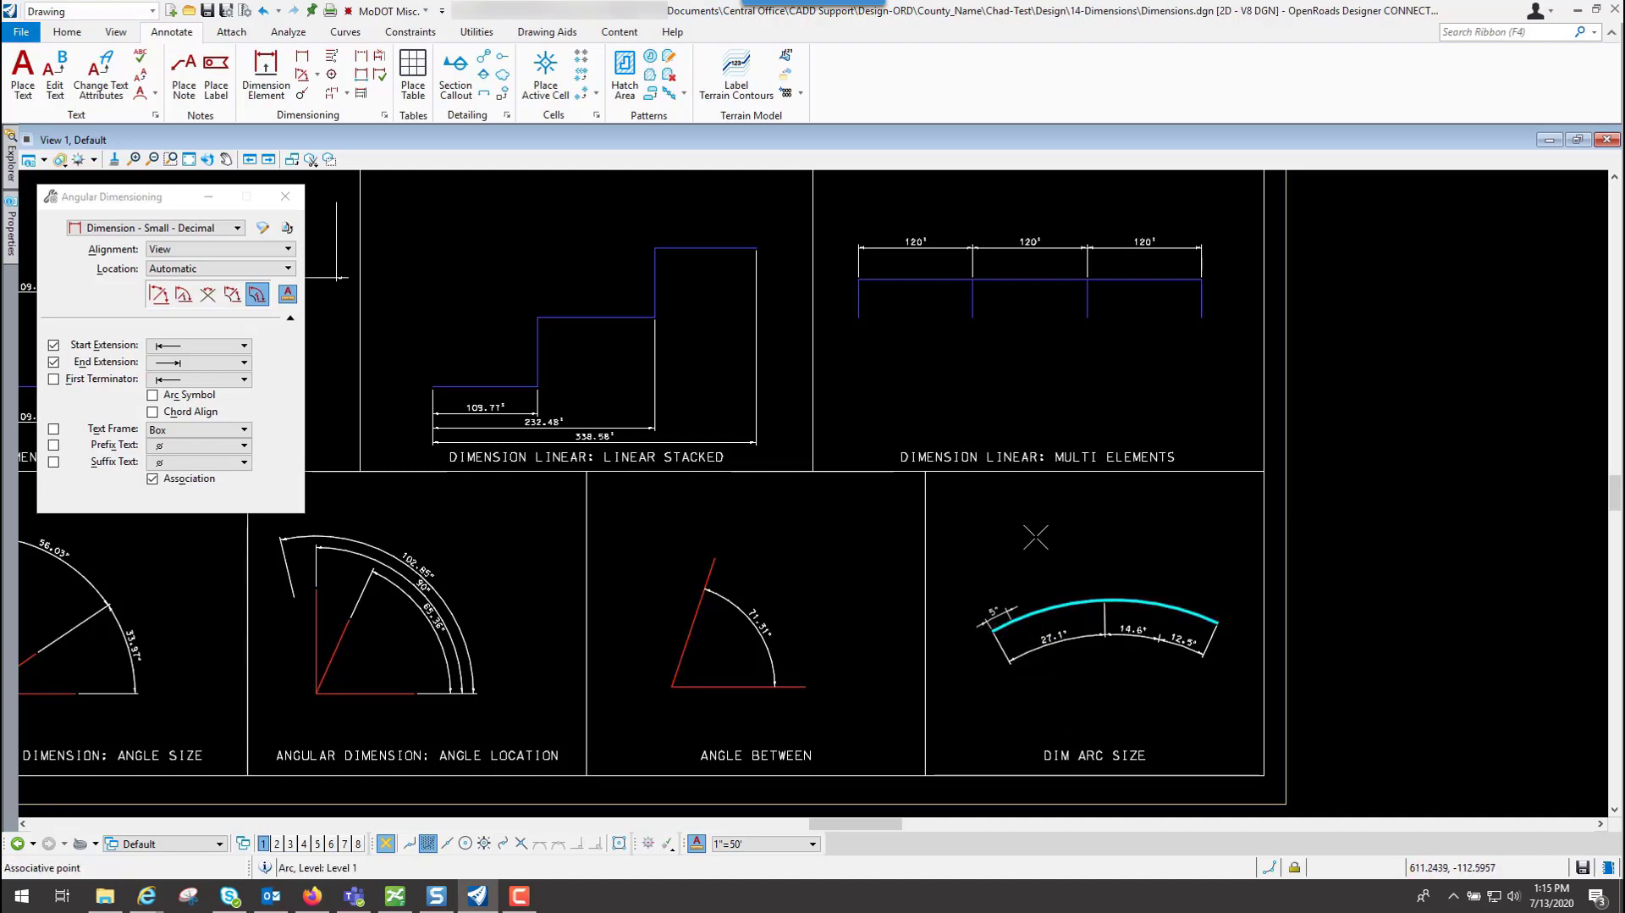
click(1104, 601)
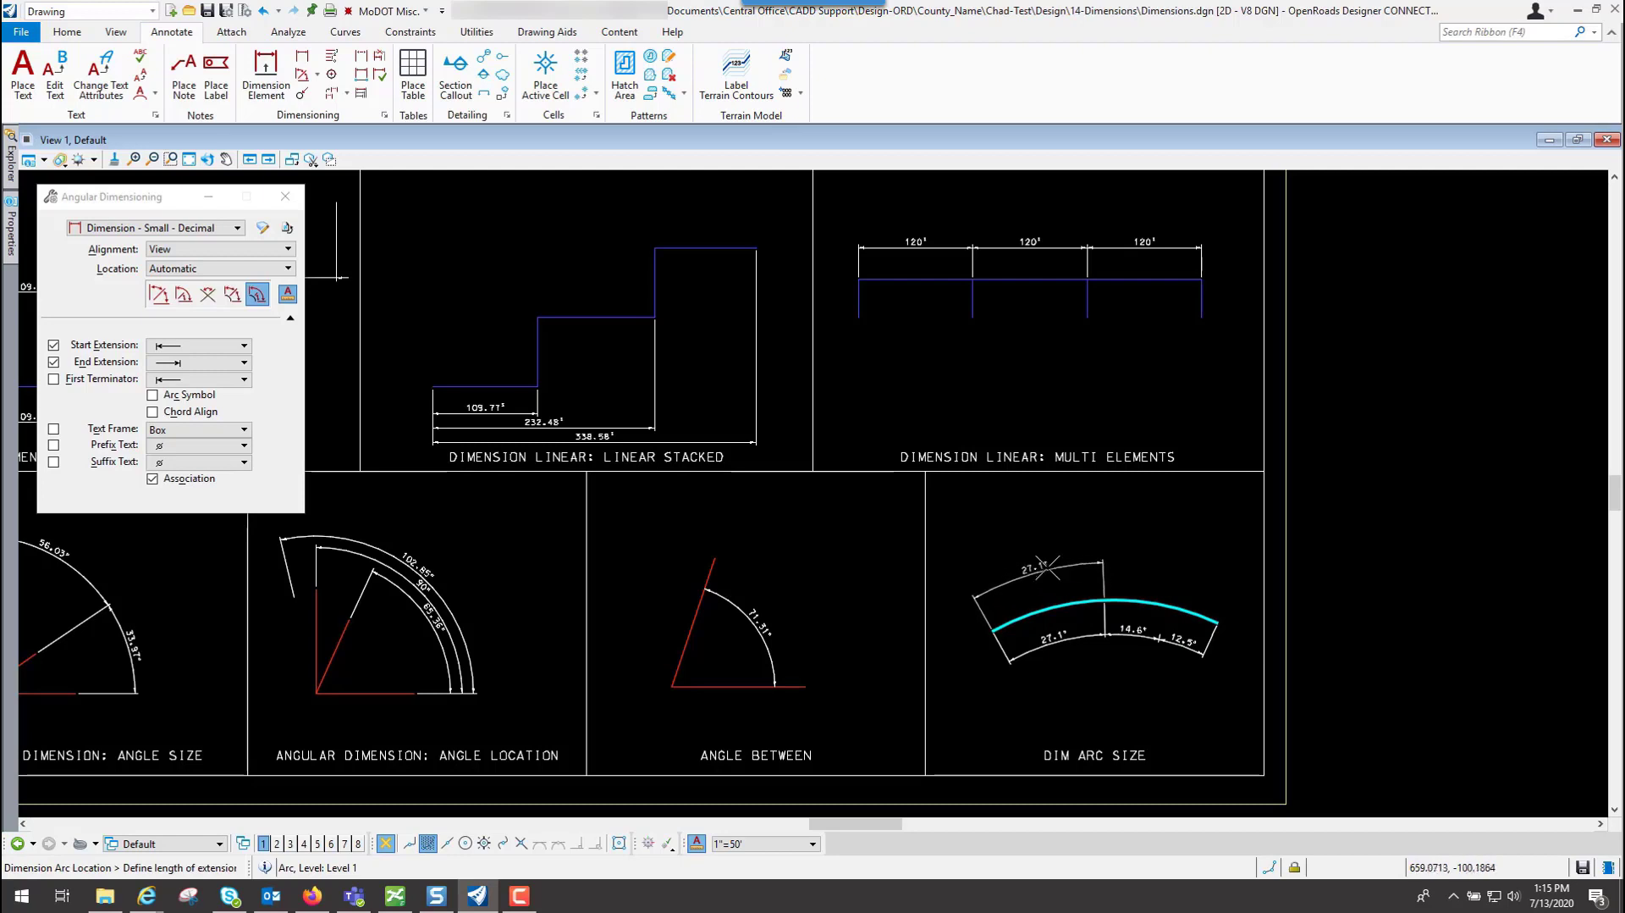
click(1048, 574)
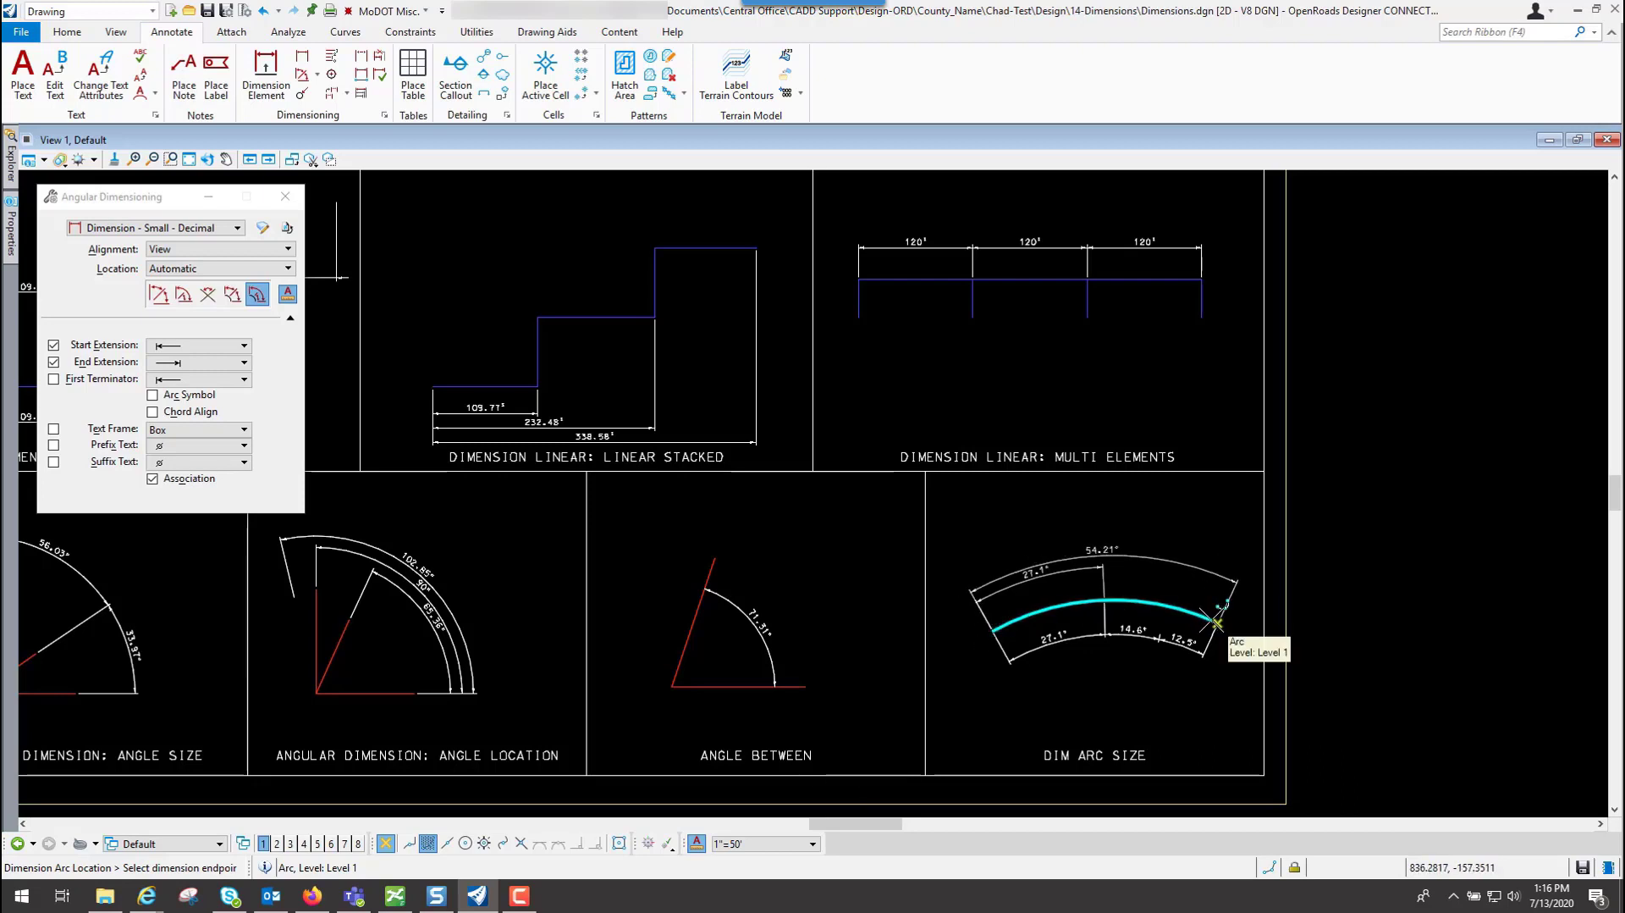
click(1216, 622)
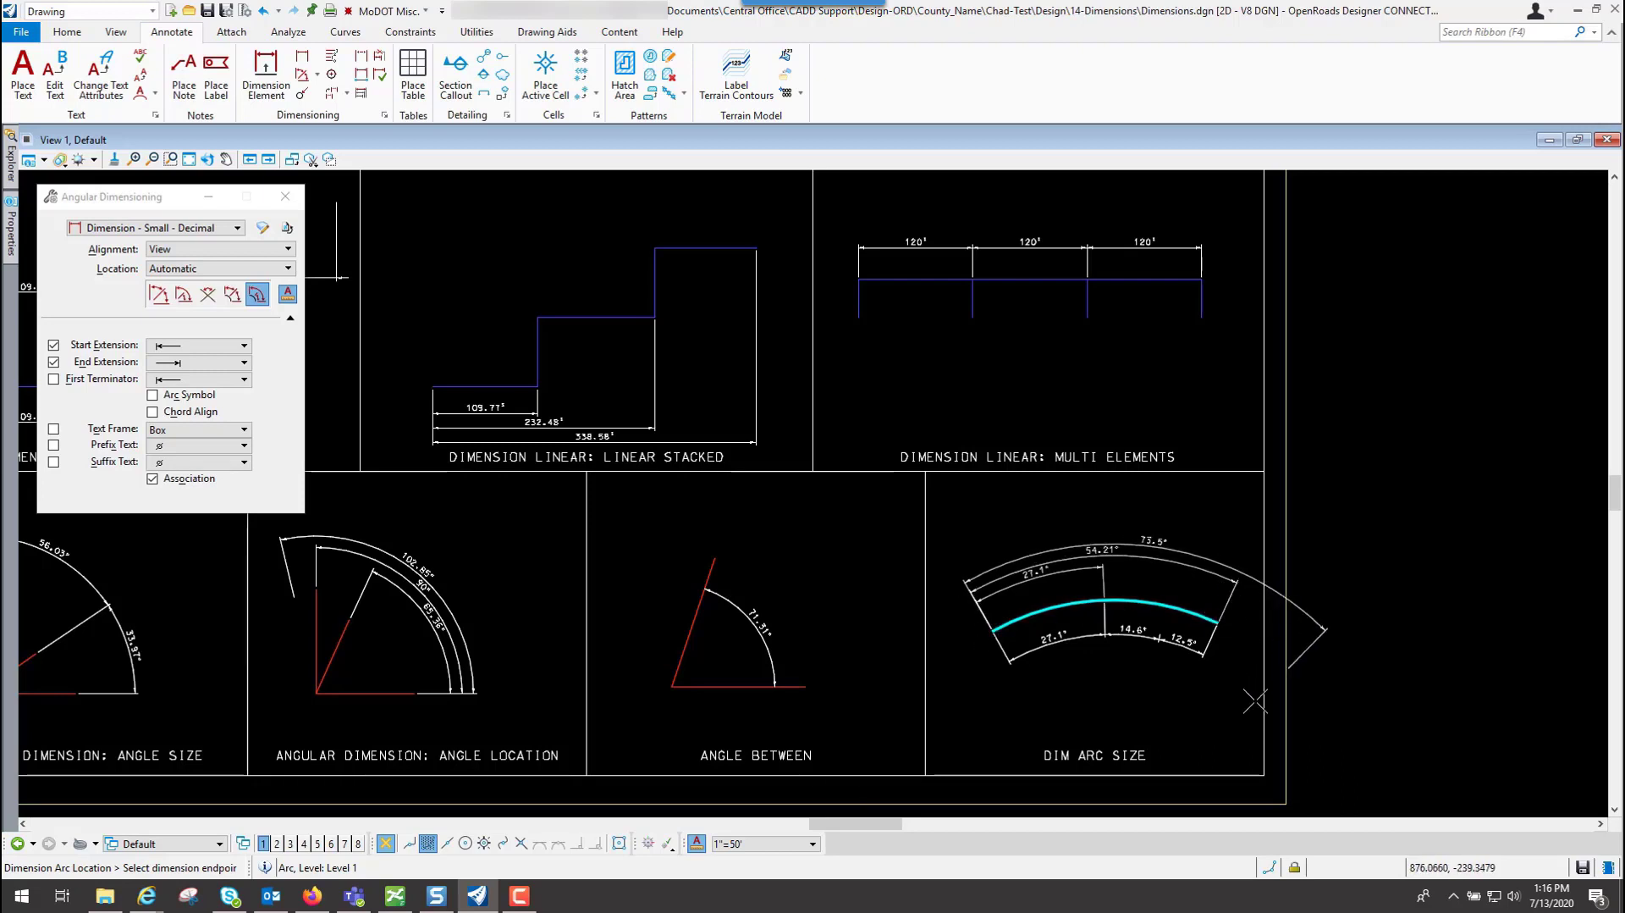
right_click(1091, 523)
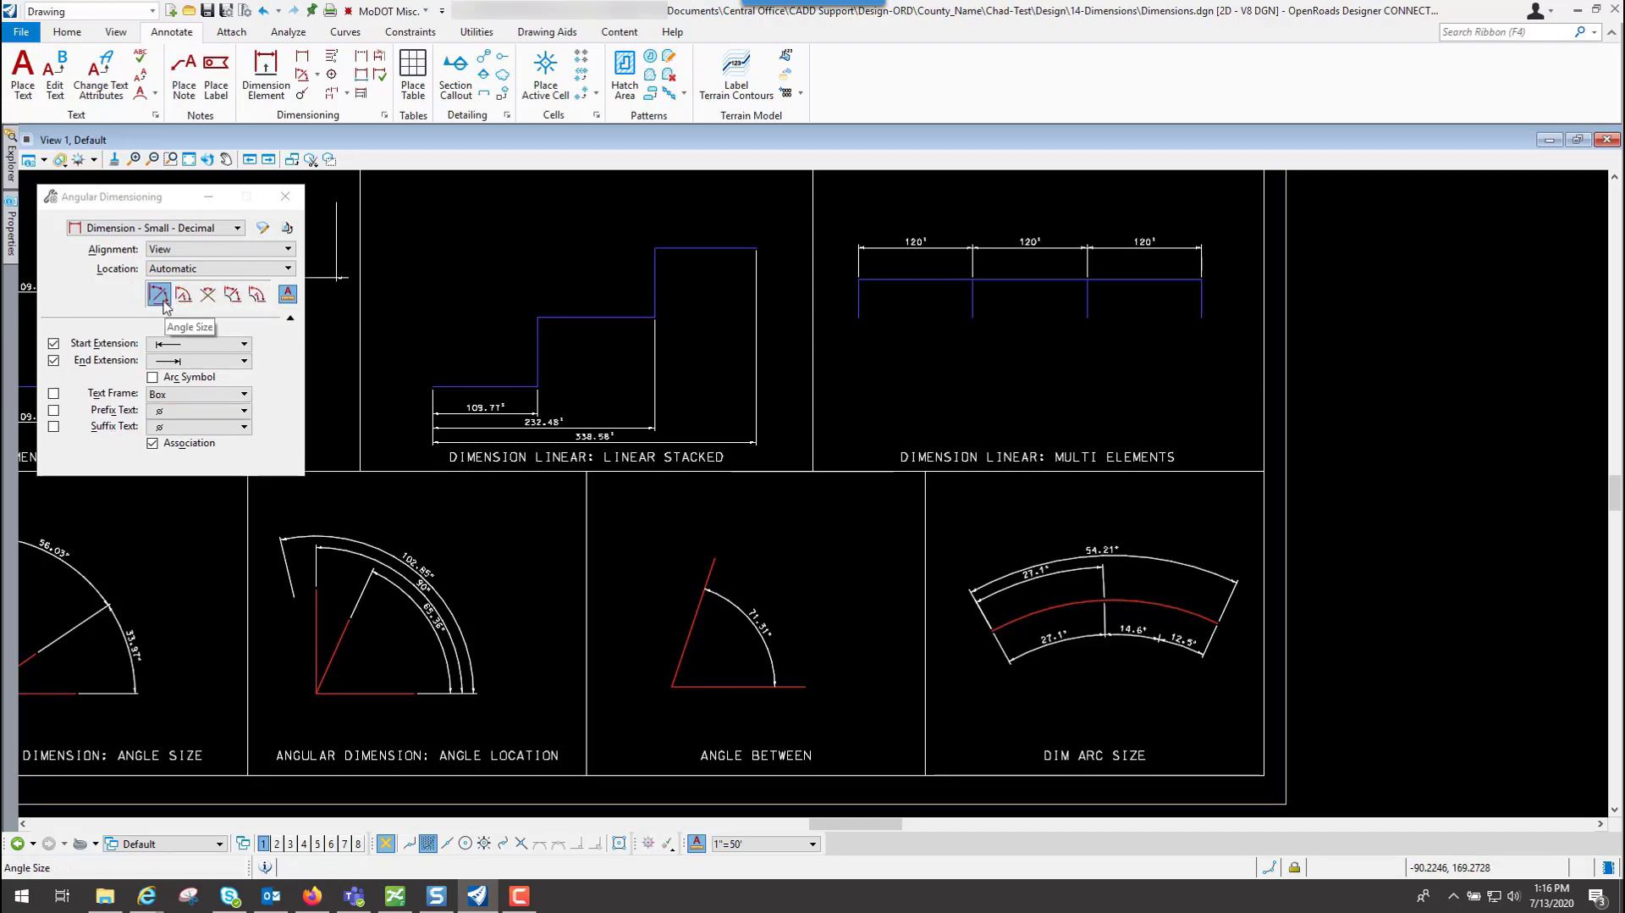
click(165, 296)
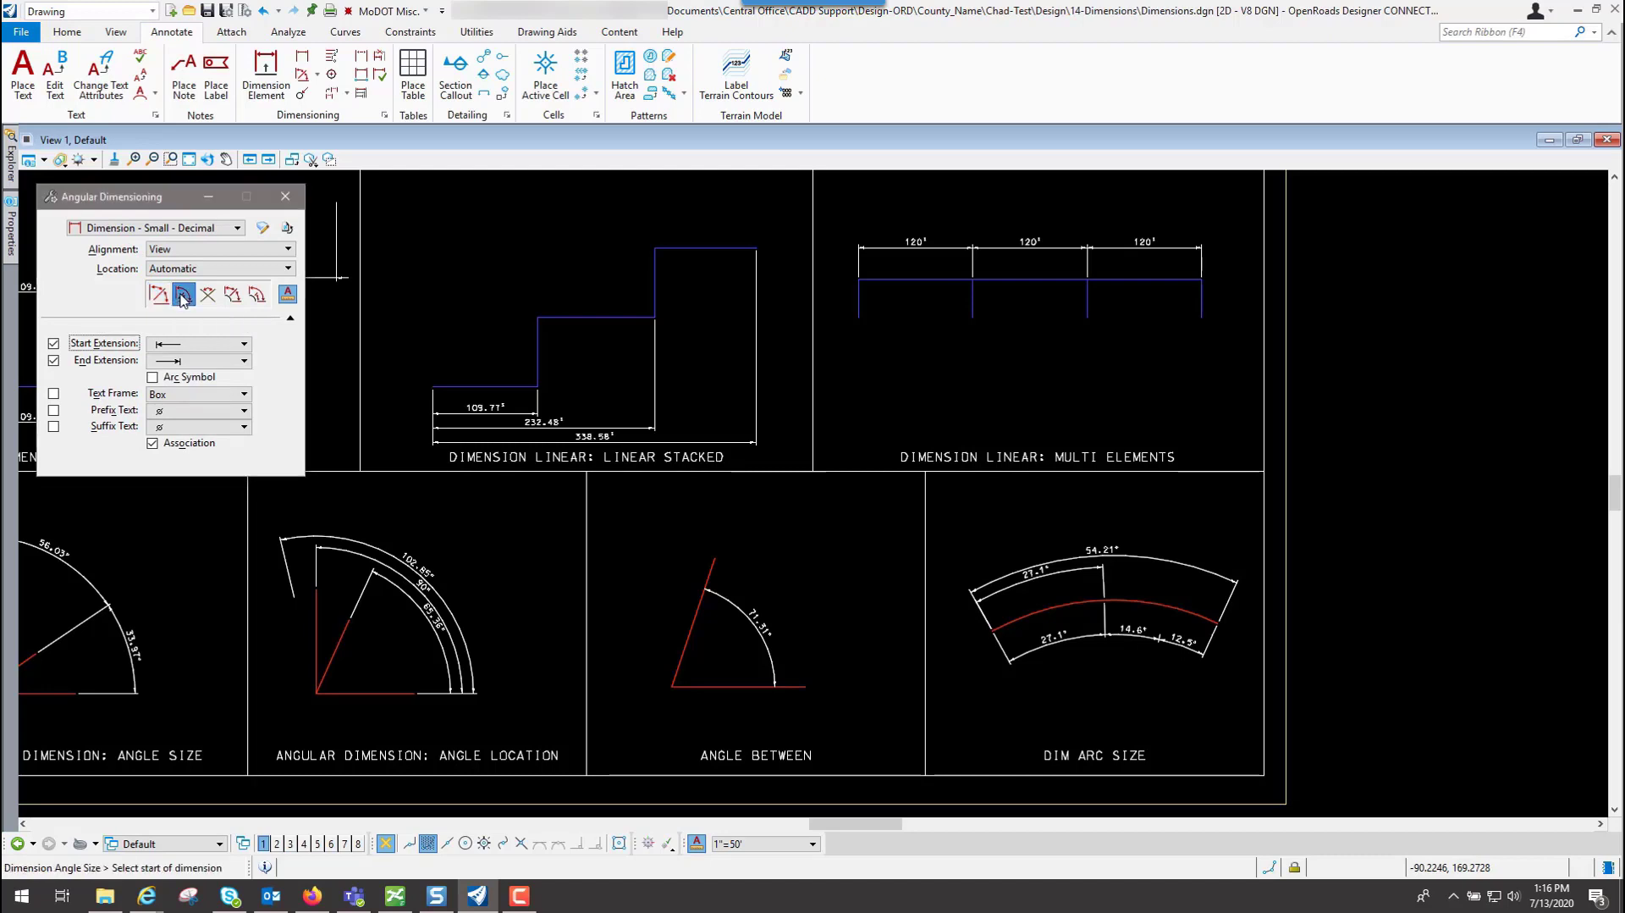
click(218, 298)
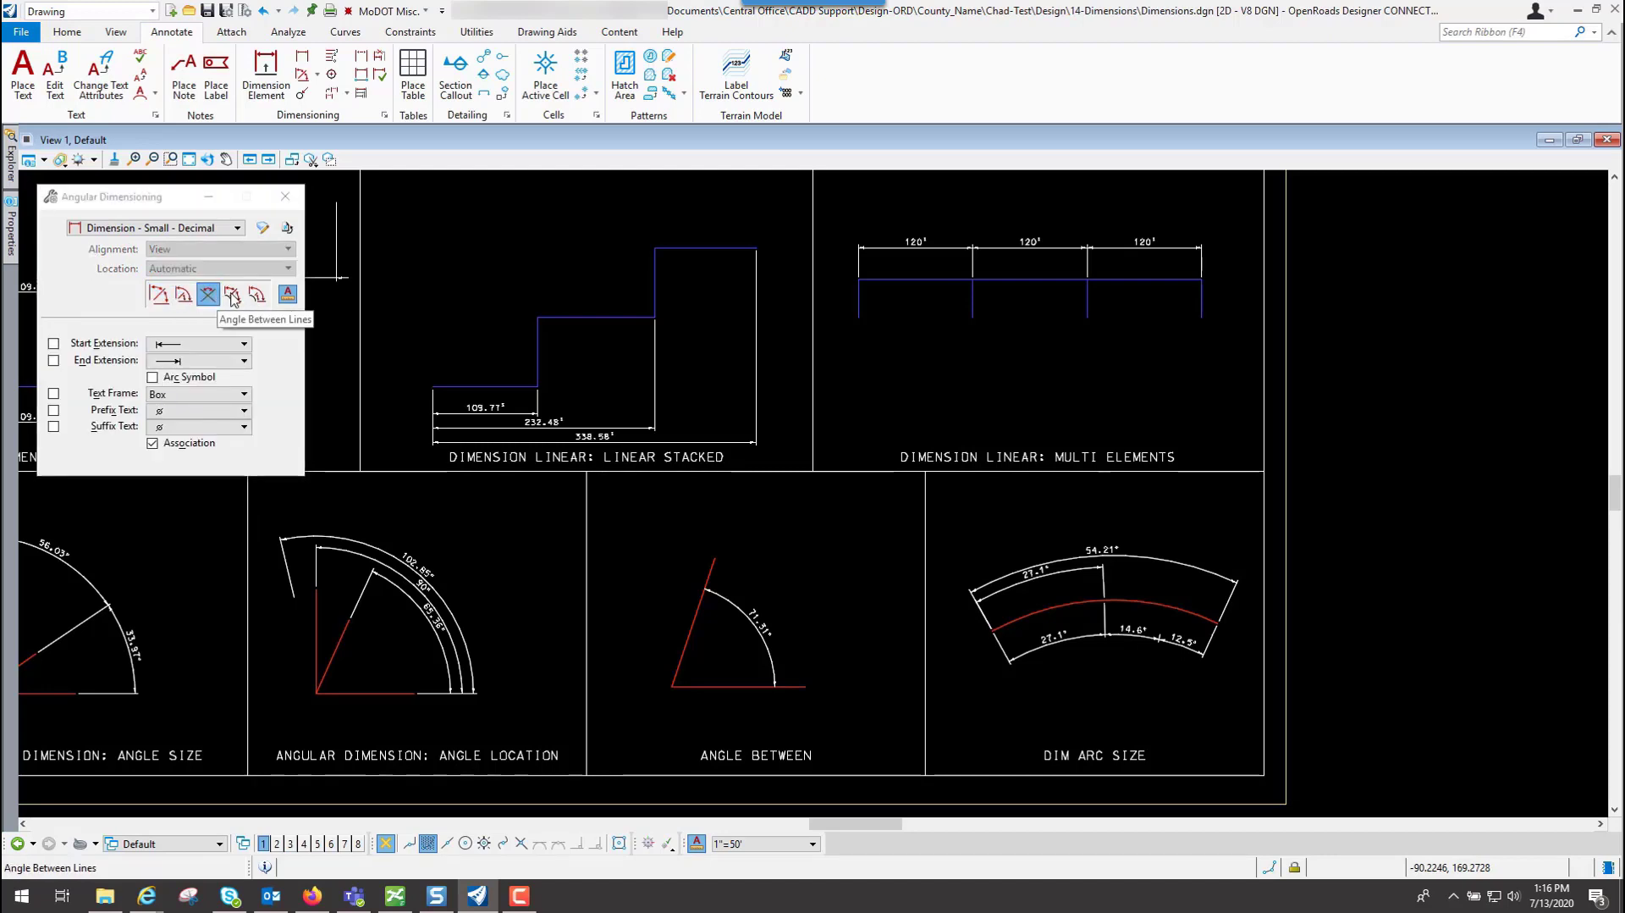
click(232, 294)
click(255, 295)
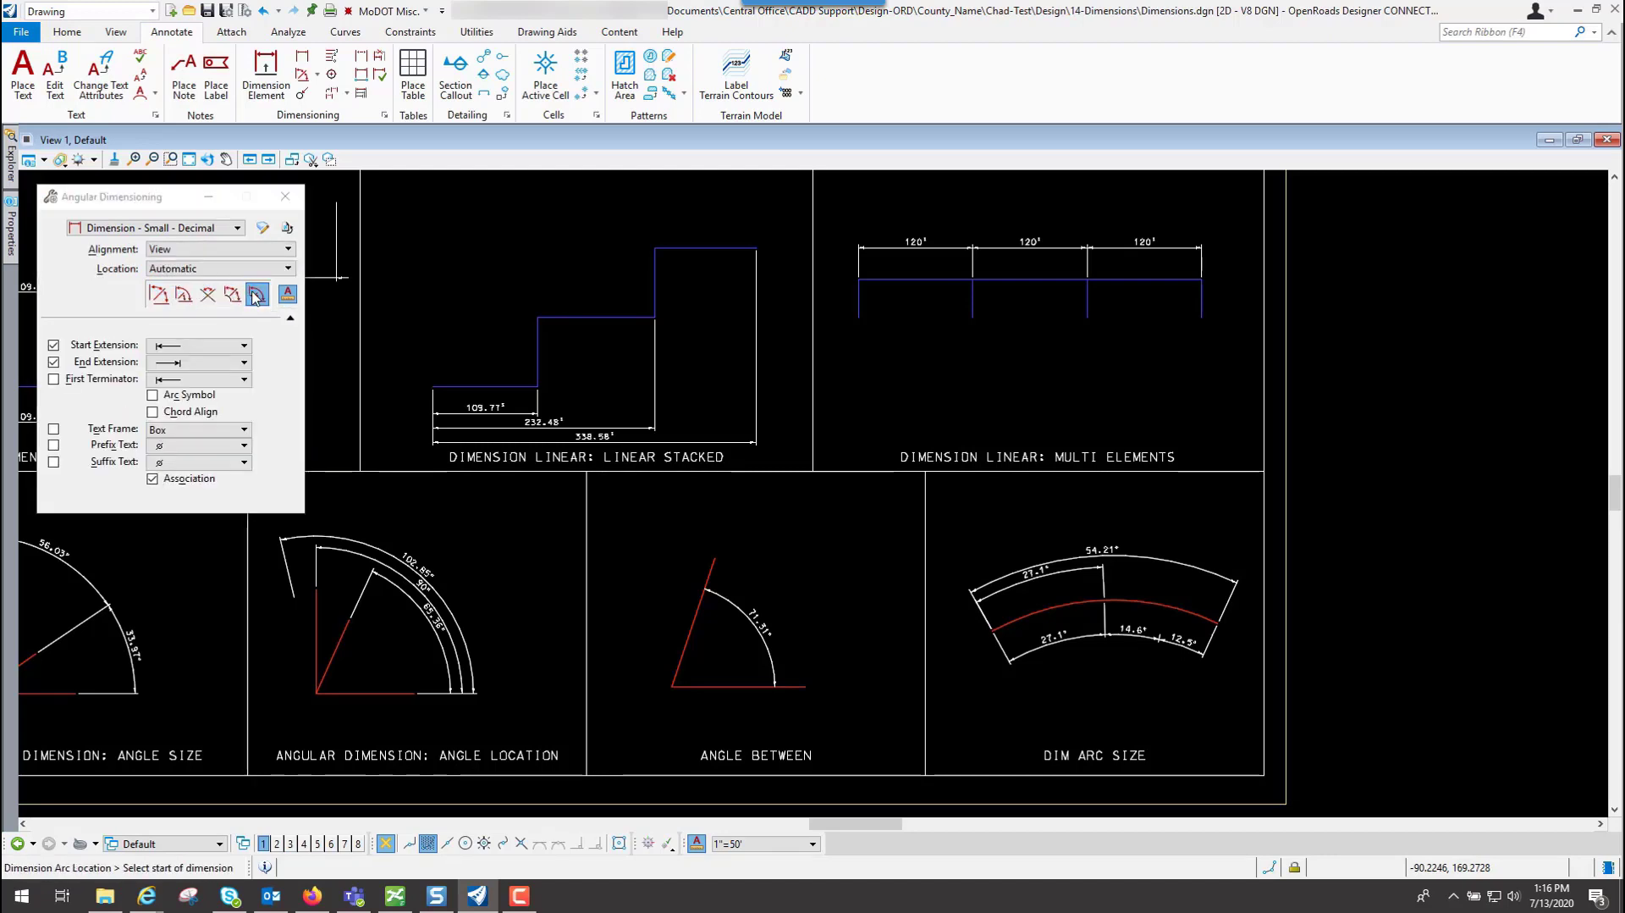